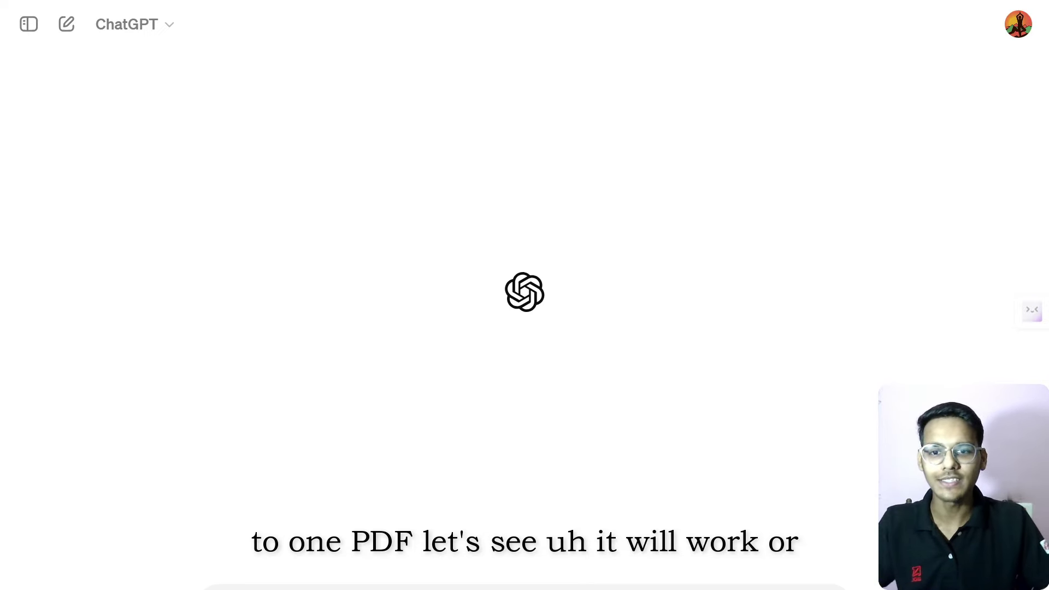
# Submit the attached "Zero to One" PDF with a prompt asking for the key points of each chapter, and review the answer.
pyautogui.hotkey('ctrl', 'v')
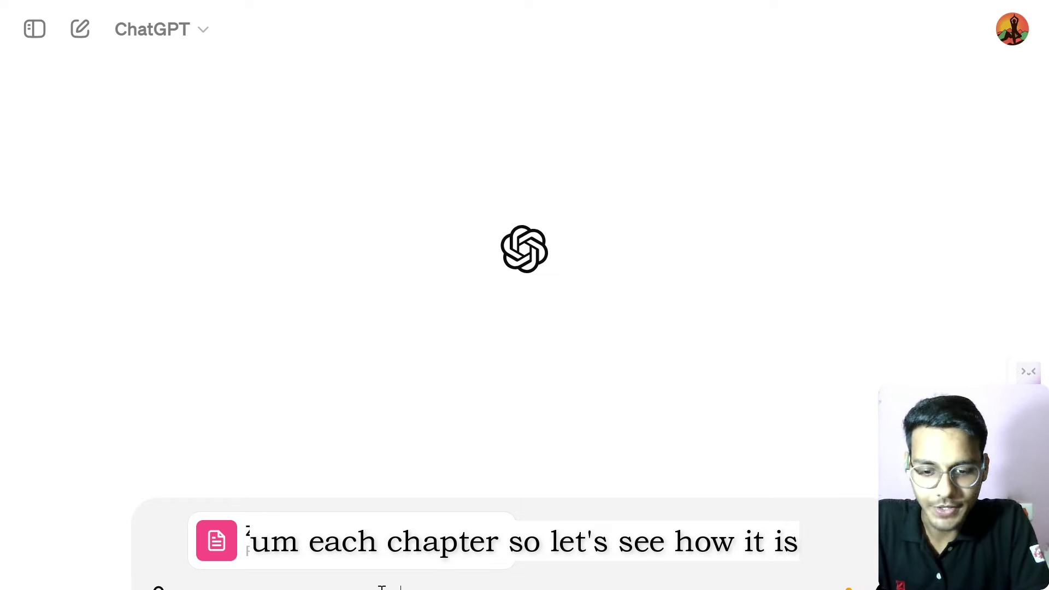
pyautogui.press('Return')
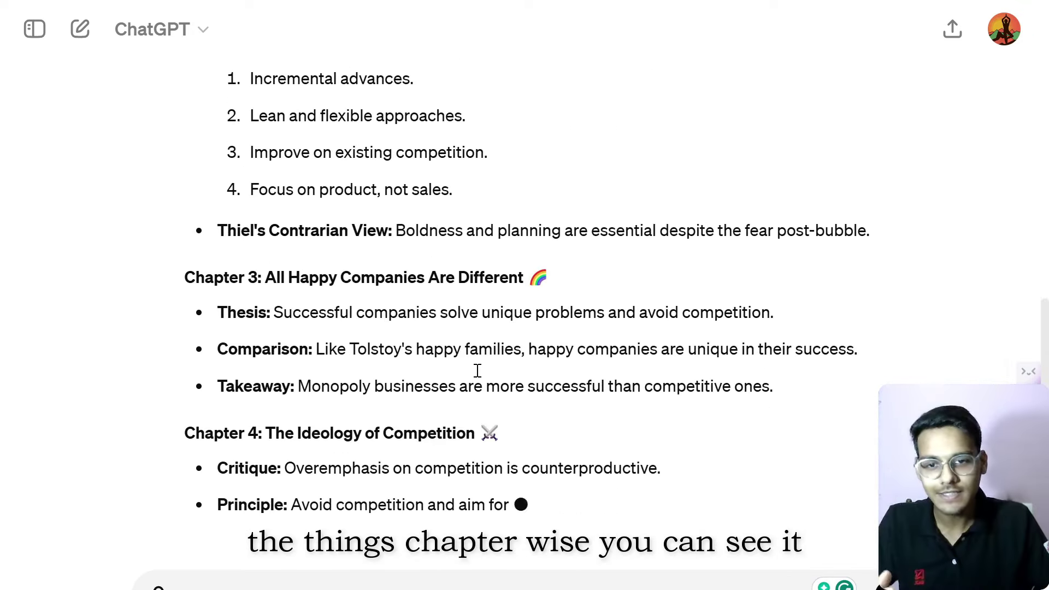
pyautogui.scroll(1, 408, 352)
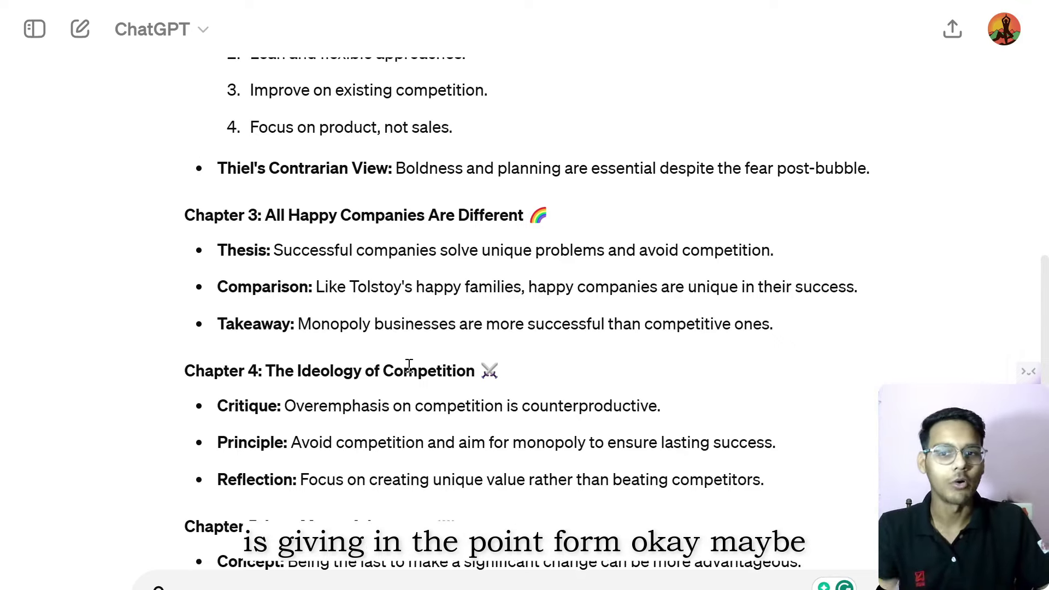
pyautogui.scroll(-5, 408, 365)
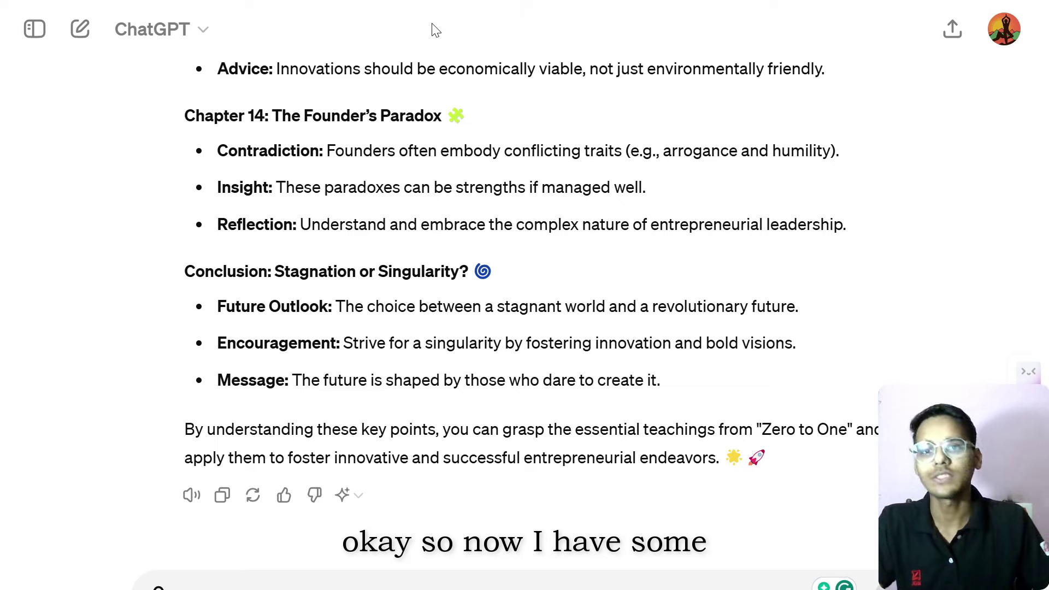
# Copy the philosophy question "What is the nature of consciousness?" from the UPDF article and ask it in the ChatGPT conversation.
pyautogui.moveTo(413, 6)
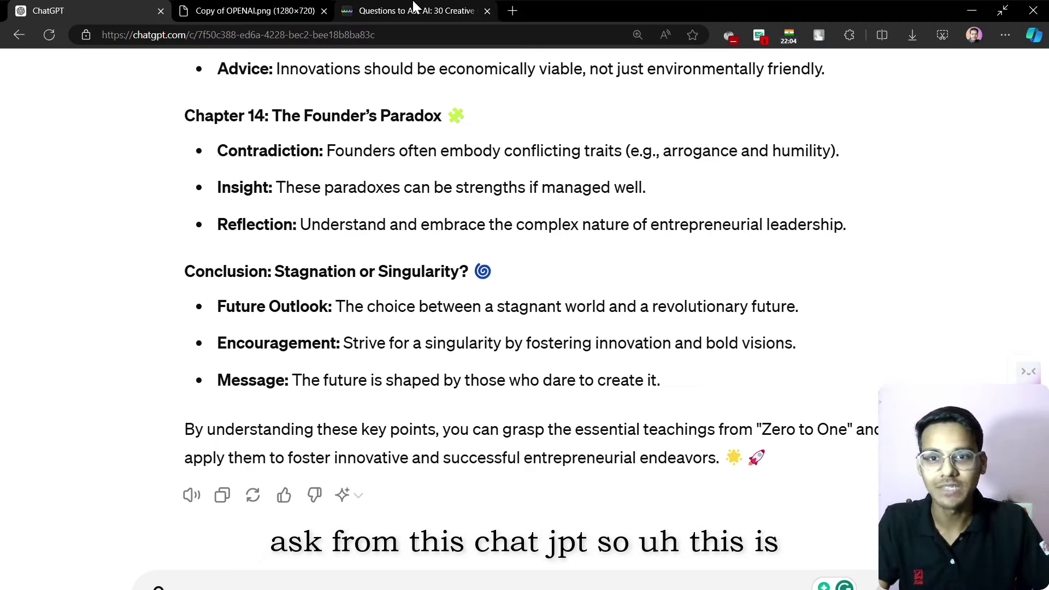
pyautogui.click(413, 6)
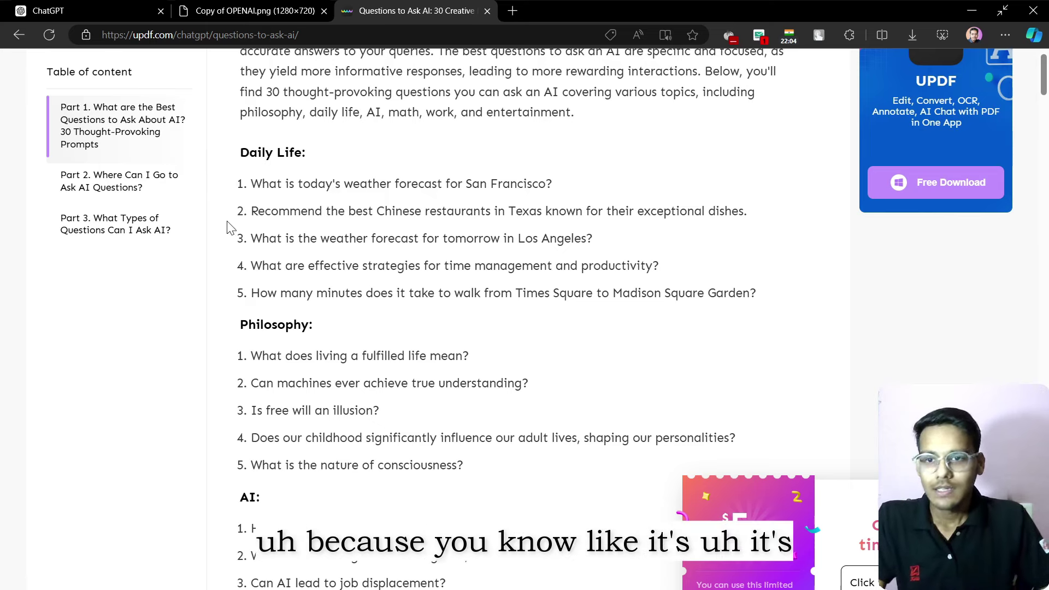
pyautogui.press('F11')
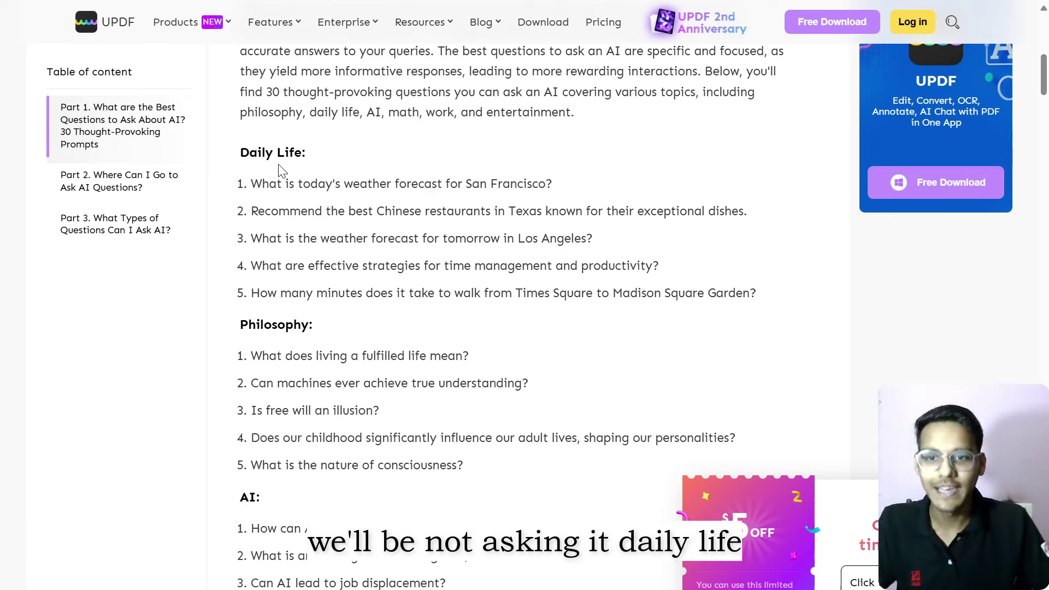
pyautogui.scroll(-2, 285, 241)
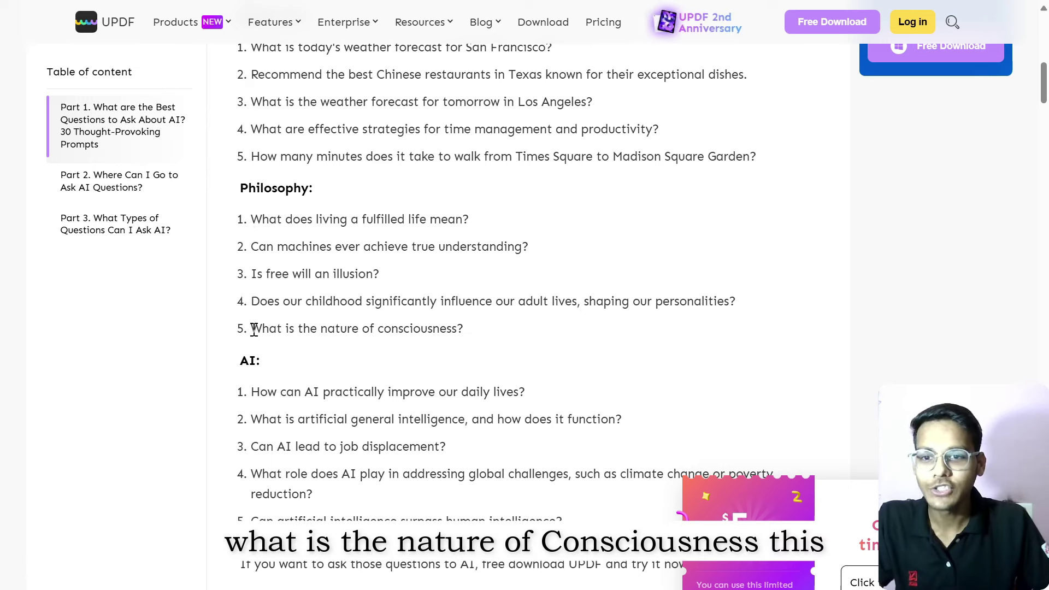
pyautogui.moveTo(251, 328); pyautogui.dragTo(475, 337)
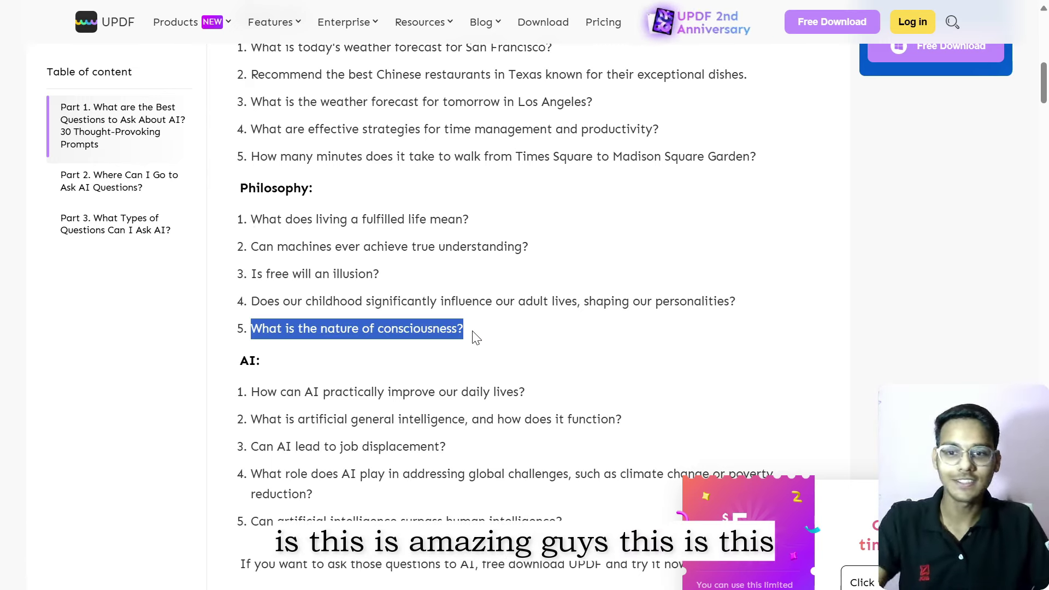
pyautogui.click(131, 7)
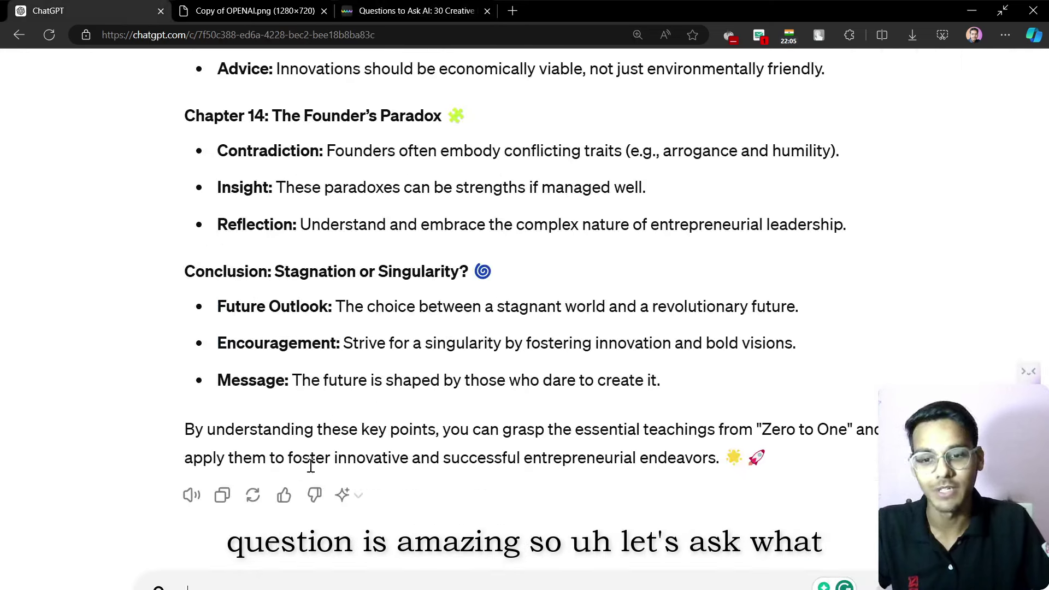
pyautogui.press('Return')
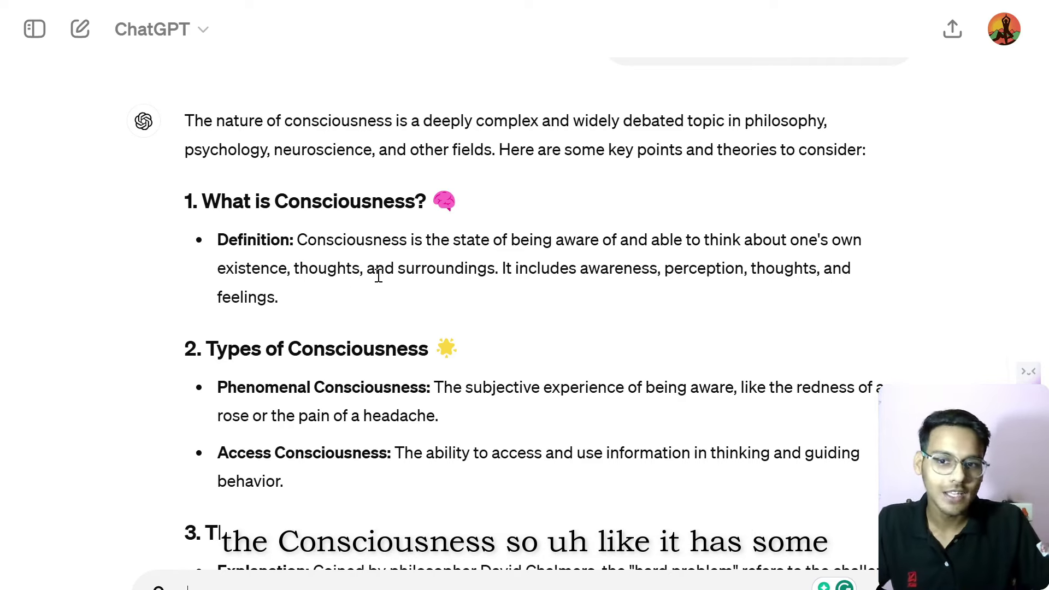
# Read through the consciousness answer and send the follow-up "what is your views on it".
pyautogui.scroll(-1, 388, 372)
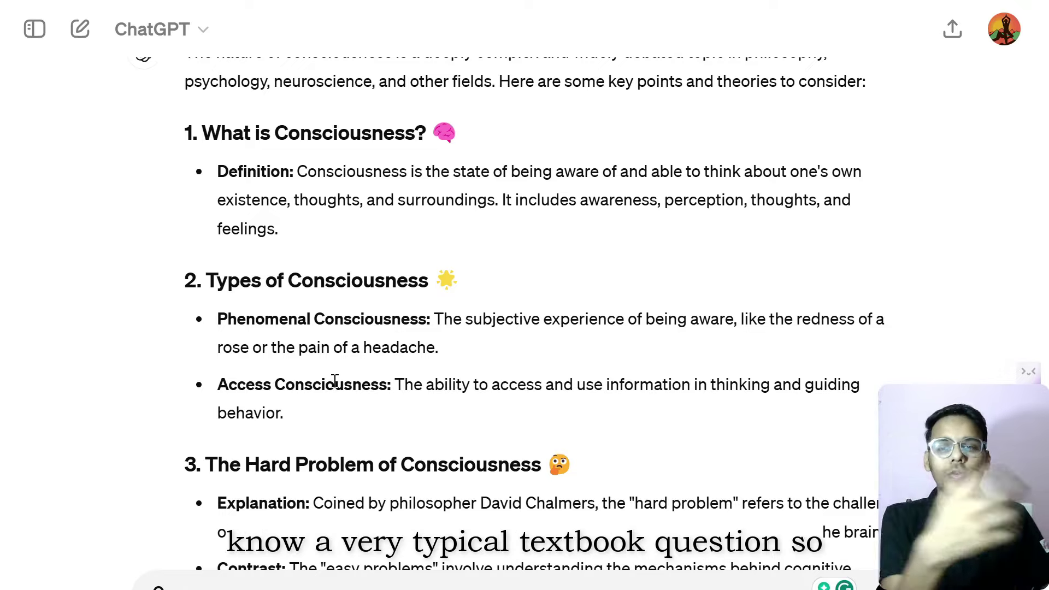
pyautogui.scroll(-15, 334, 381)
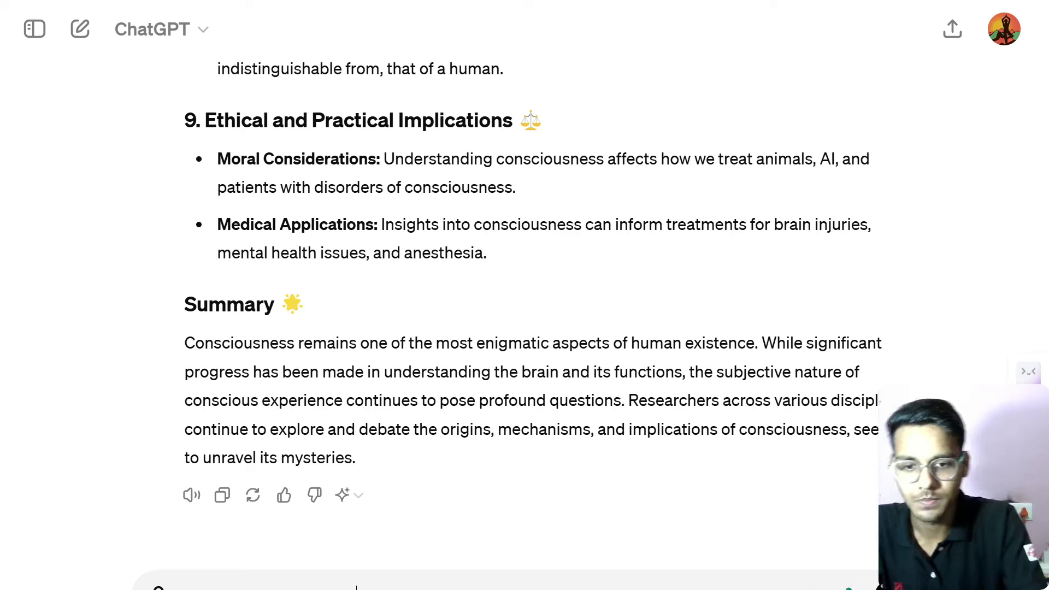
pyautogui.press('Return')
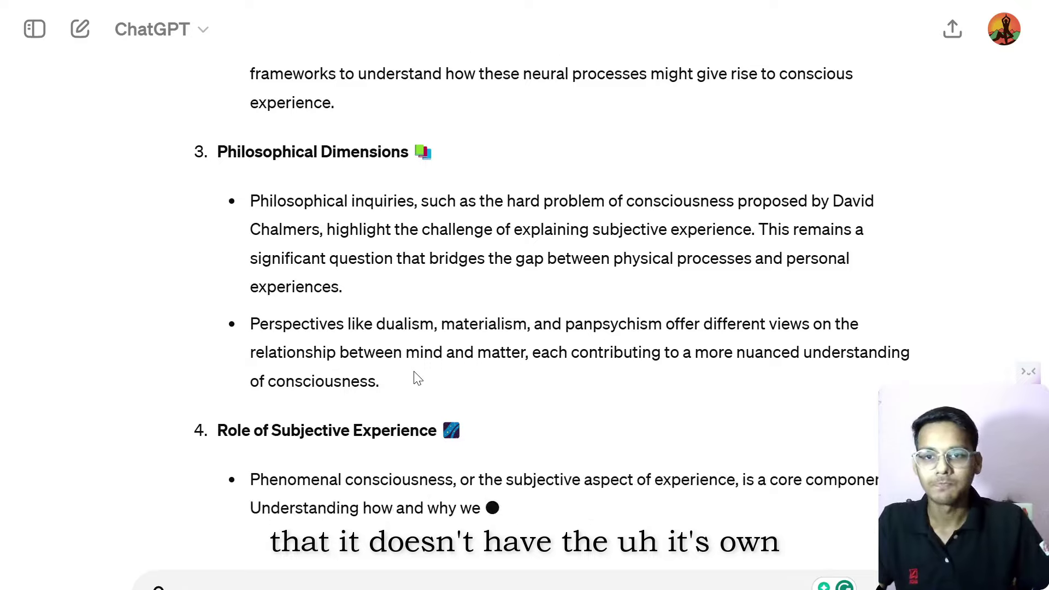
pyautogui.scroll(10, 414, 374)
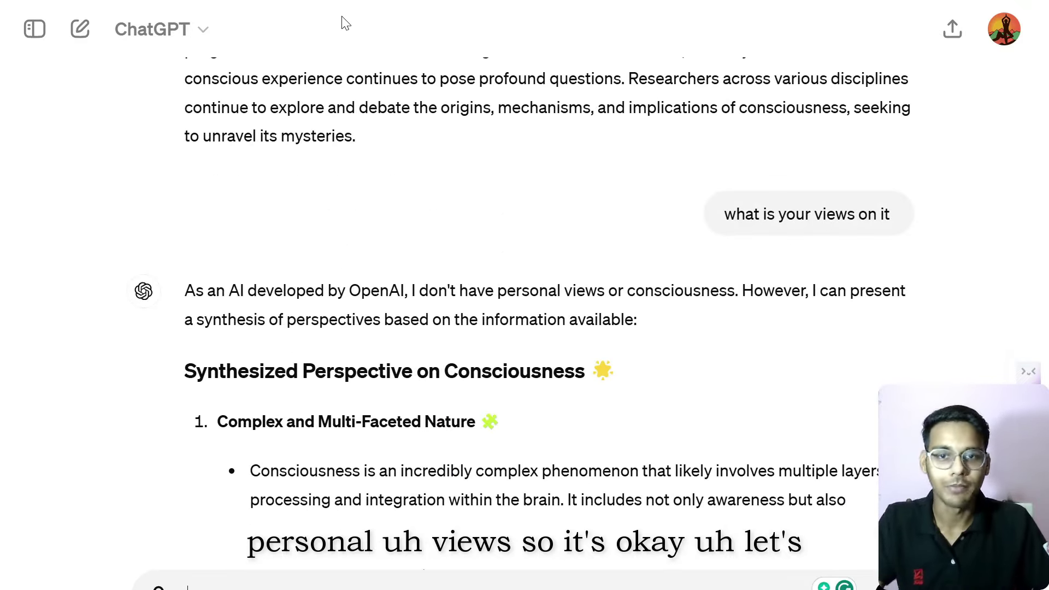
# Copy "Can artificial intelligence surpass human intelligence?" from the UPDF article, ask it in ChatGPT and read the answer through its conclusion.
pyautogui.click(382, 10)
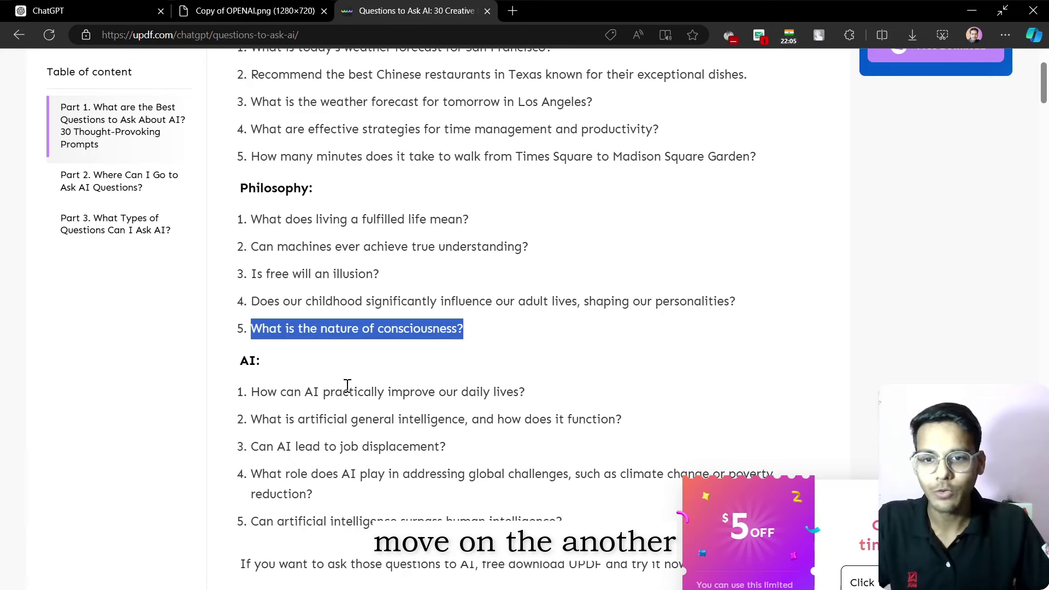
pyautogui.click(324, 411)
pyautogui.scroll(-3, 297, 398)
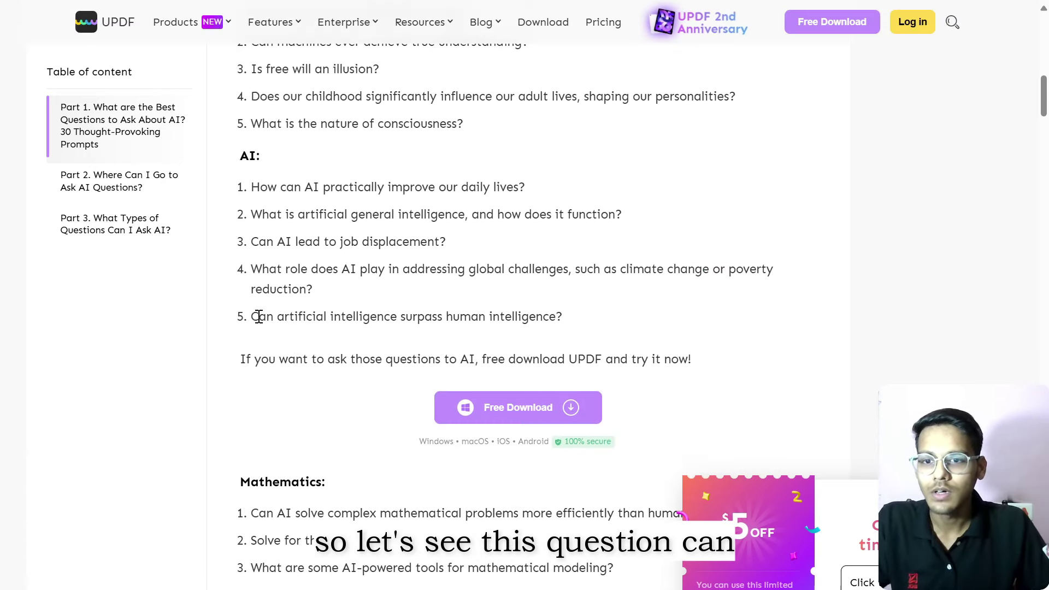
pyautogui.moveTo(249, 323); pyautogui.dragTo(573, 330)
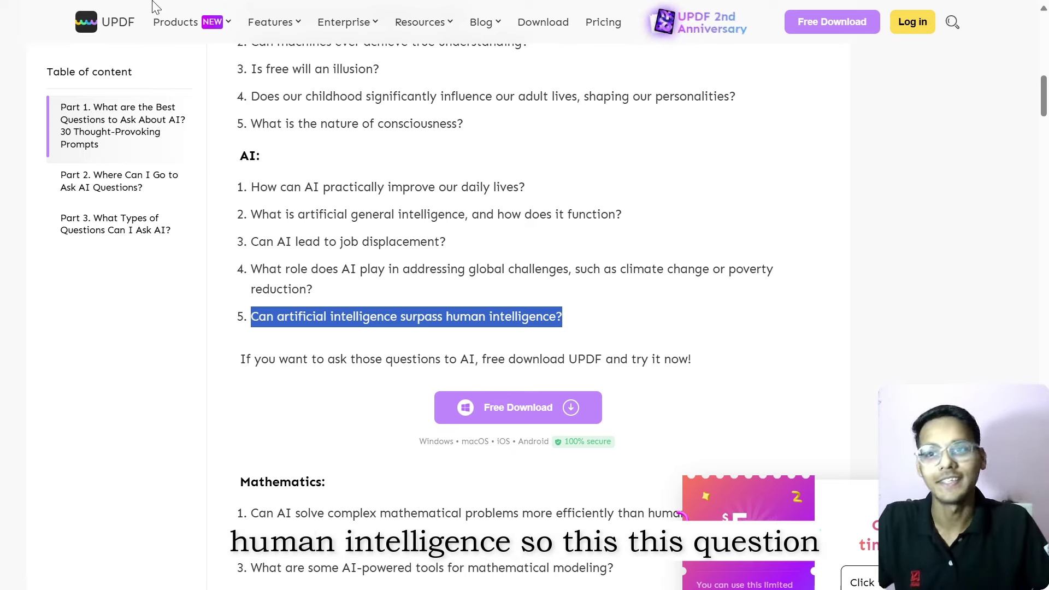
pyautogui.click(121, 5)
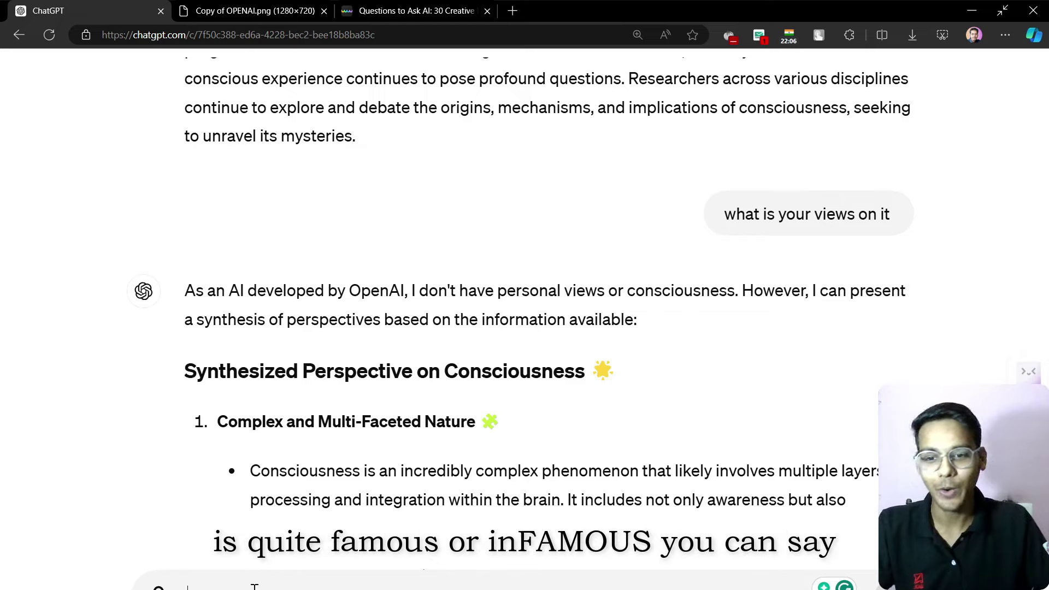
pyautogui.scroll(-20, 547, 306)
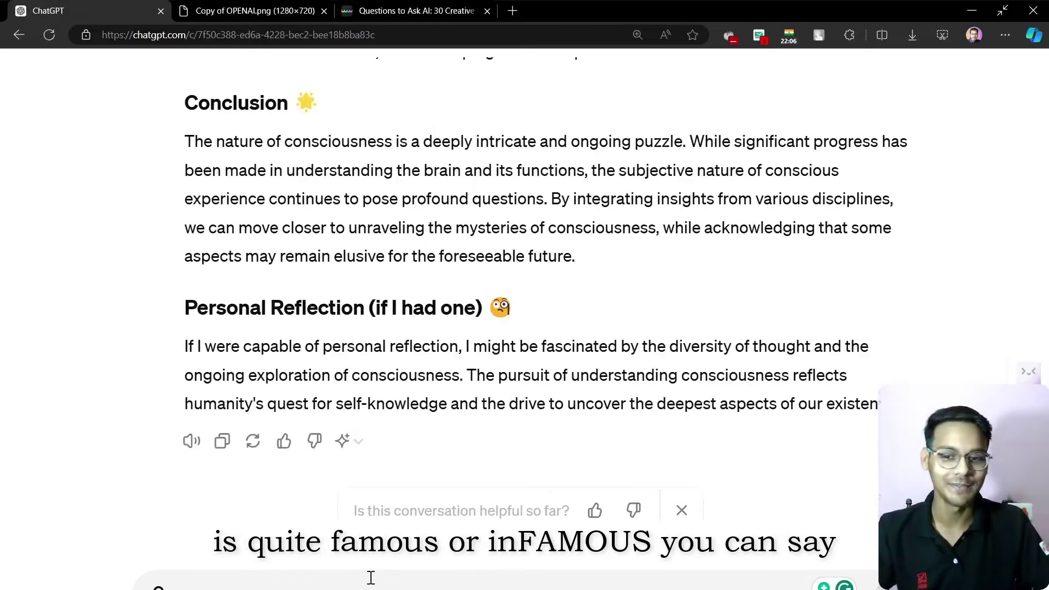
pyautogui.press('F11')
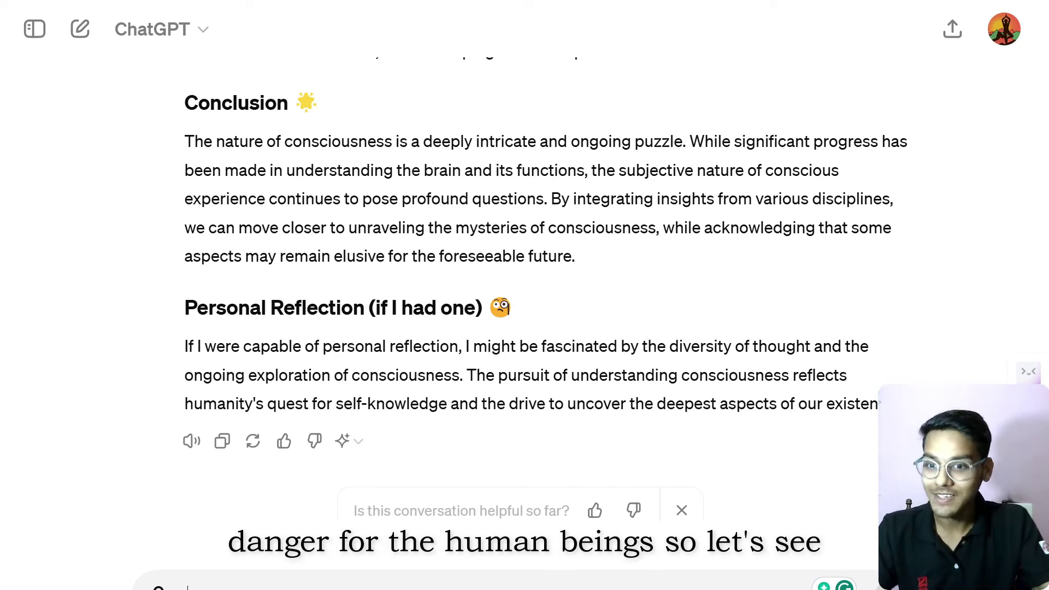
pyautogui.press('Return')
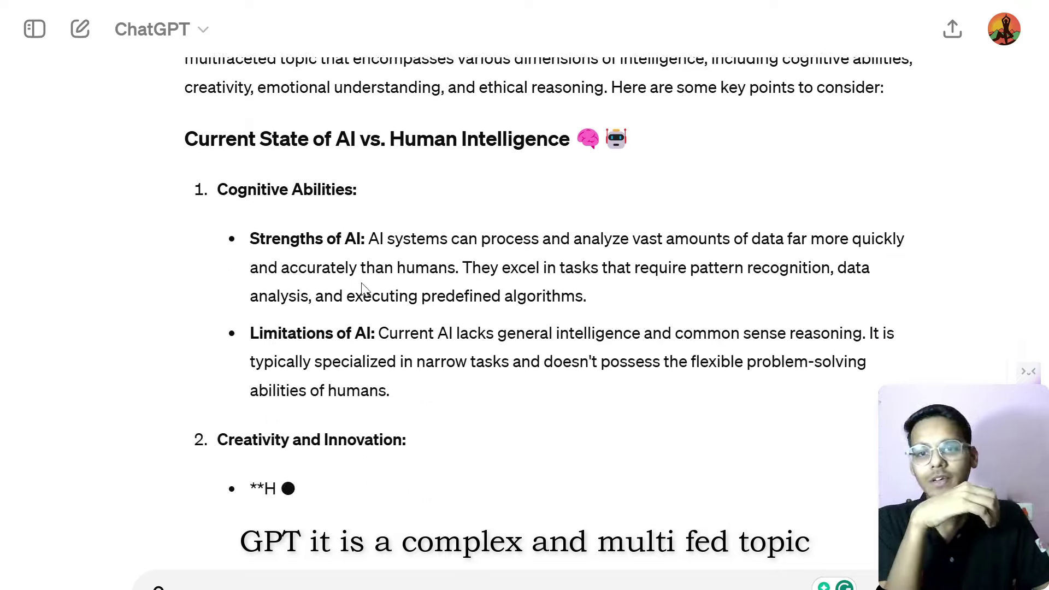
pyautogui.scroll(1, 365, 290)
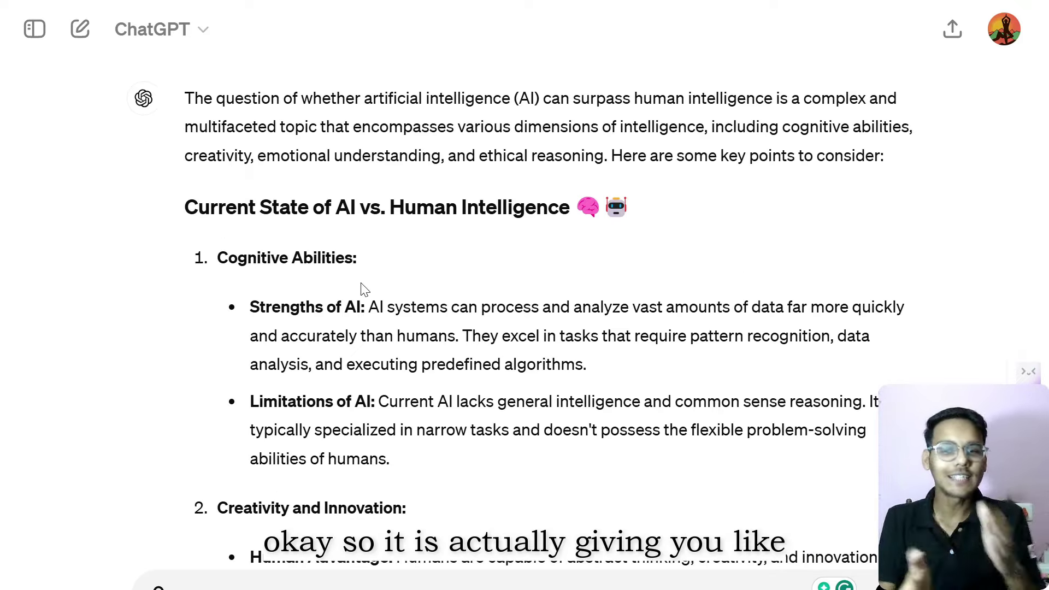
pyautogui.scroll(-5, 536, 295)
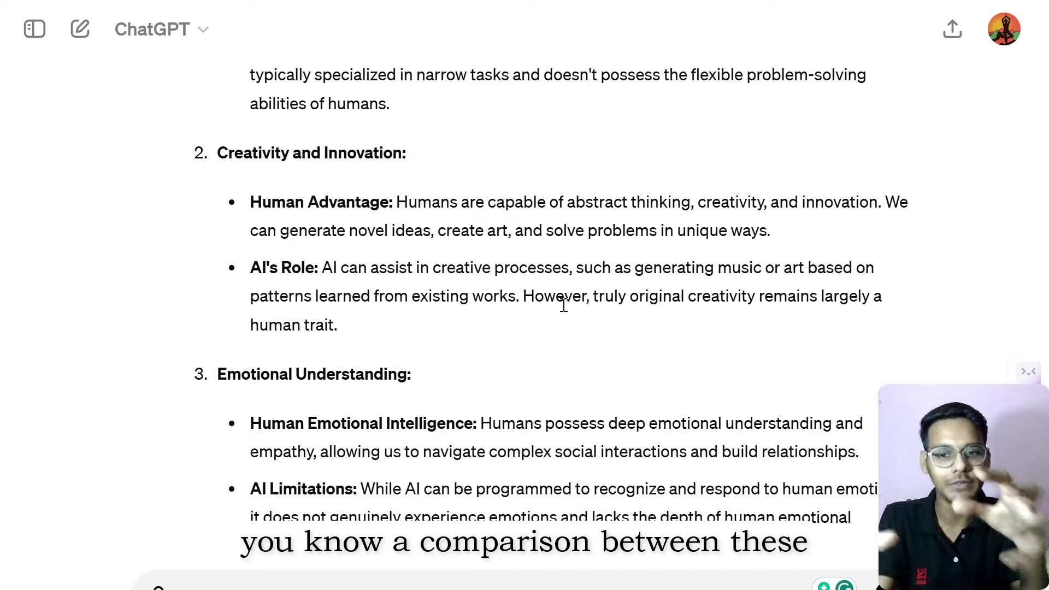
pyautogui.scroll(-1, 578, 323)
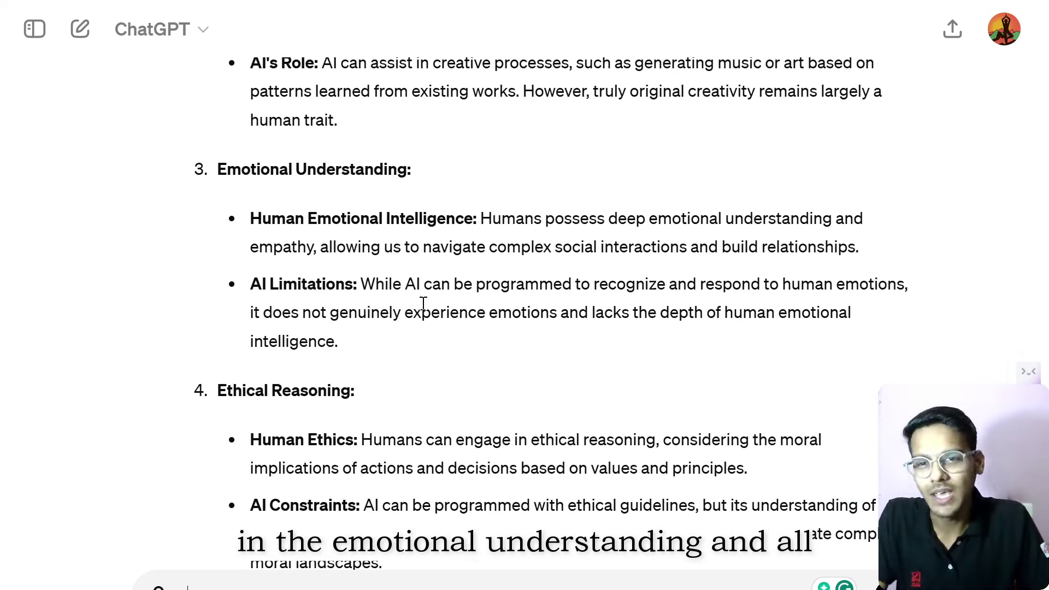
pyautogui.scroll(-10, 398, 305)
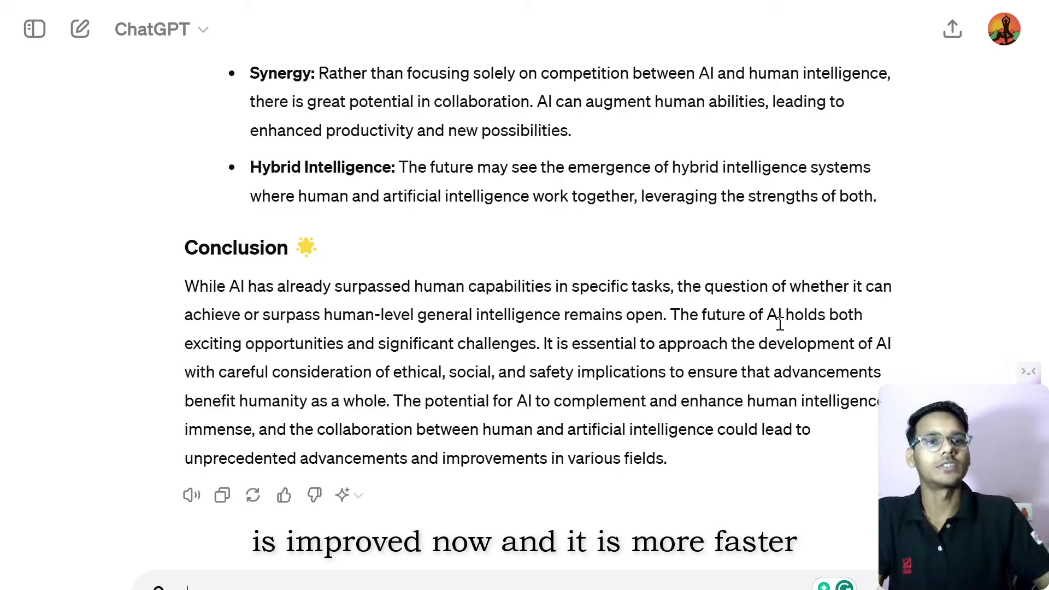
# Copy the problem "Find the value of y in the equation: 4y + 7 = 31." from the UPDF article, submit it to ChatGPT and review the solution.
pyautogui.moveTo(344, 7)
pyautogui.click(383, 11)
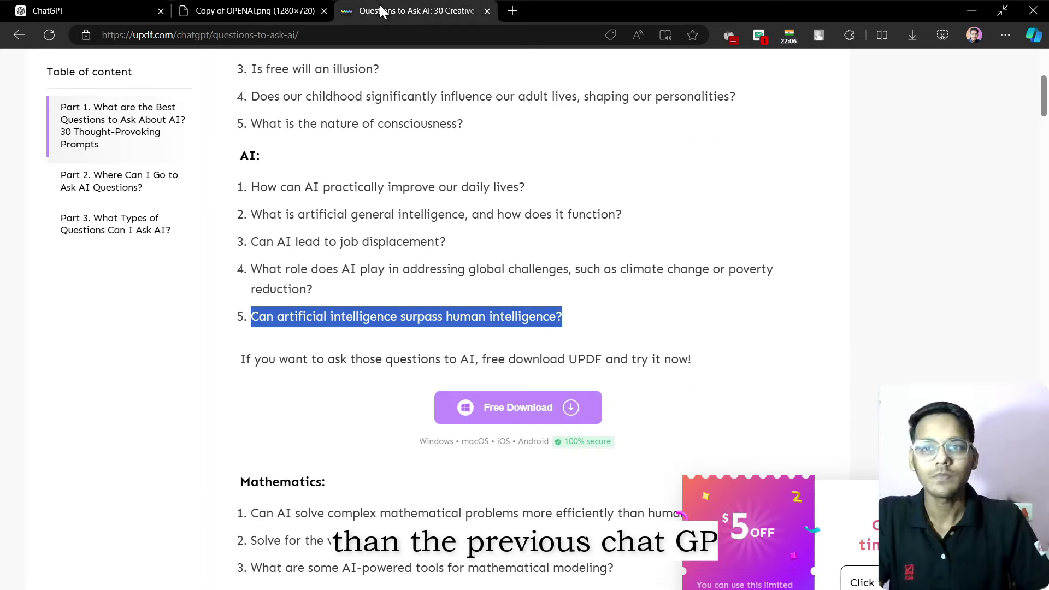
pyautogui.click(272, 463)
pyautogui.scroll(-1, 292, 456)
pyautogui.scroll(-3, 292, 456)
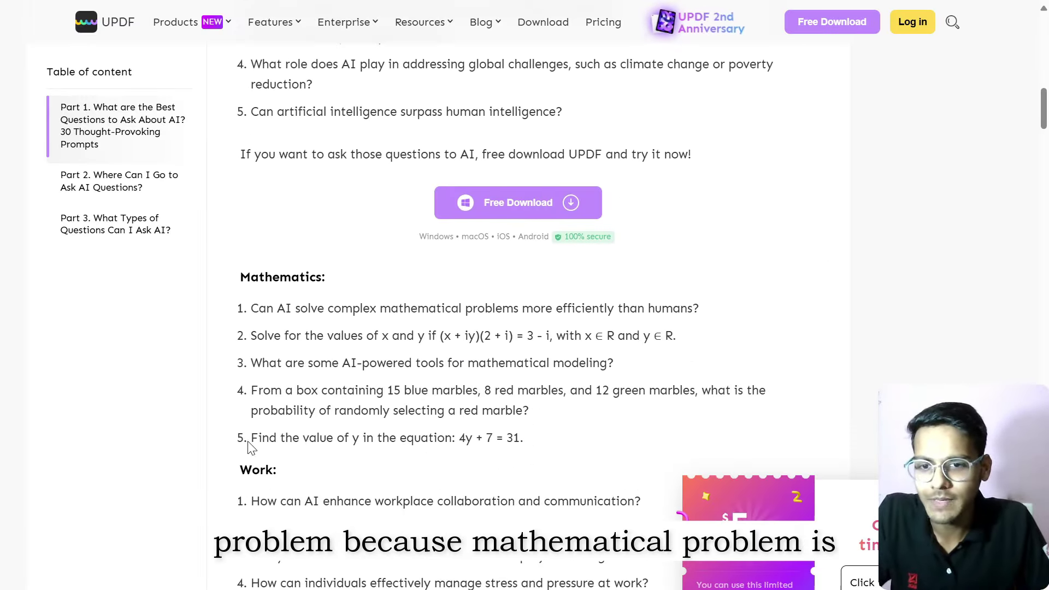
pyautogui.moveTo(250, 437); pyautogui.dragTo(541, 436)
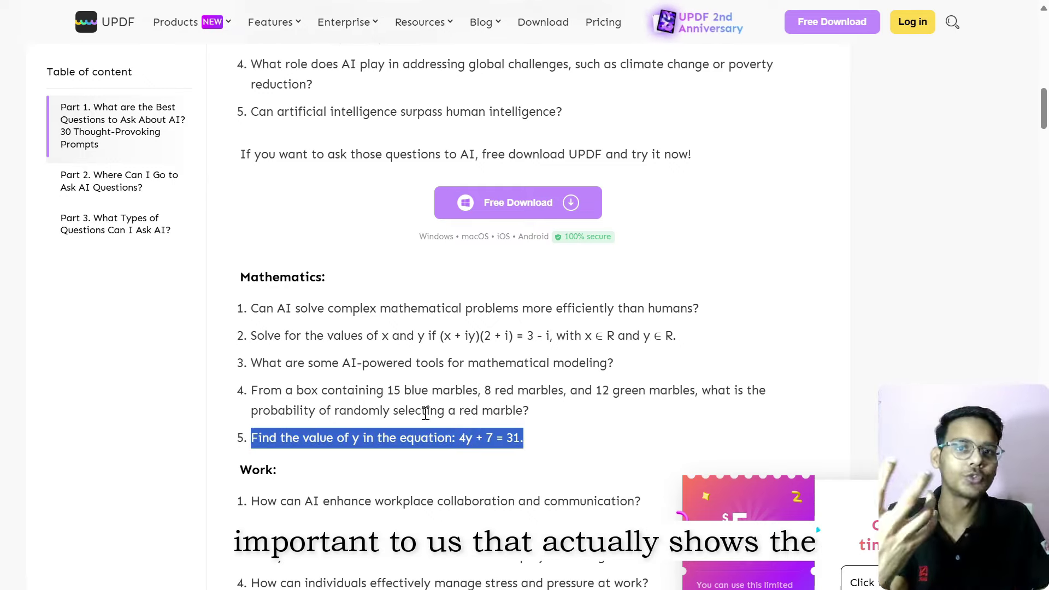
pyautogui.click(82, 11)
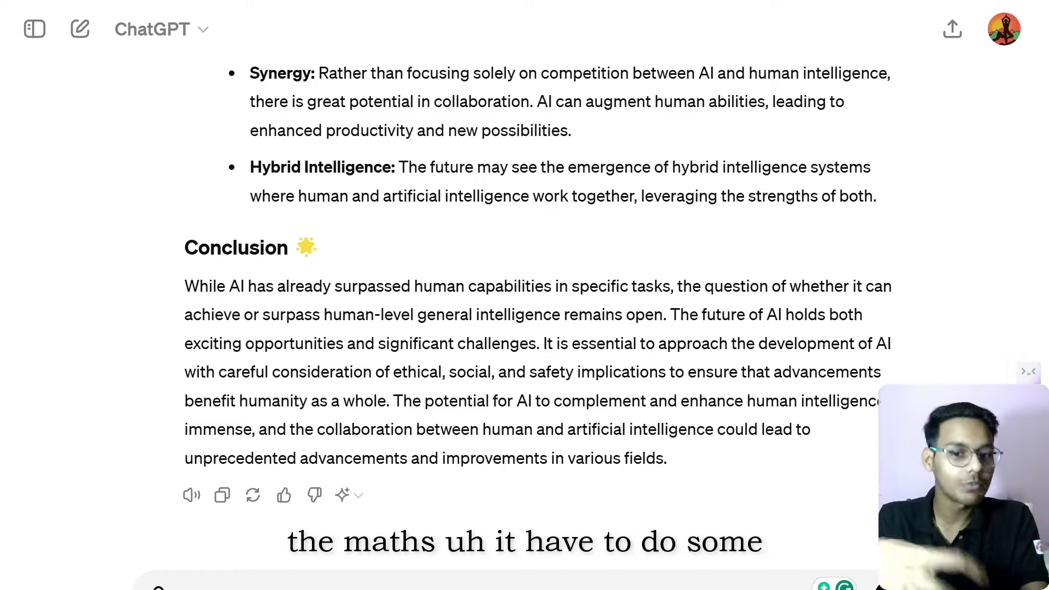
pyautogui.press('Return')
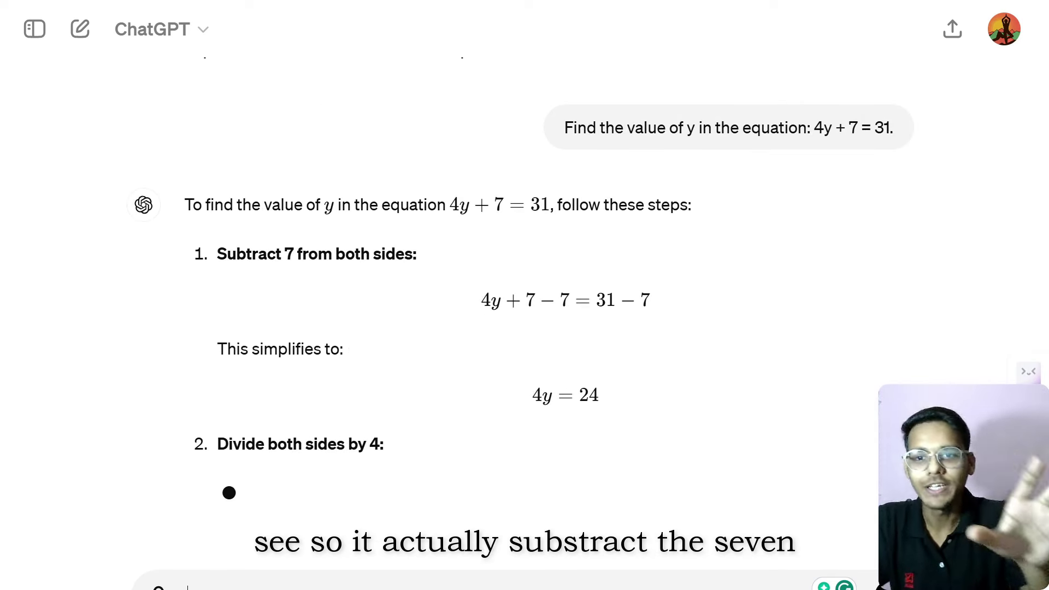
pyautogui.scroll(2, 585, 311)
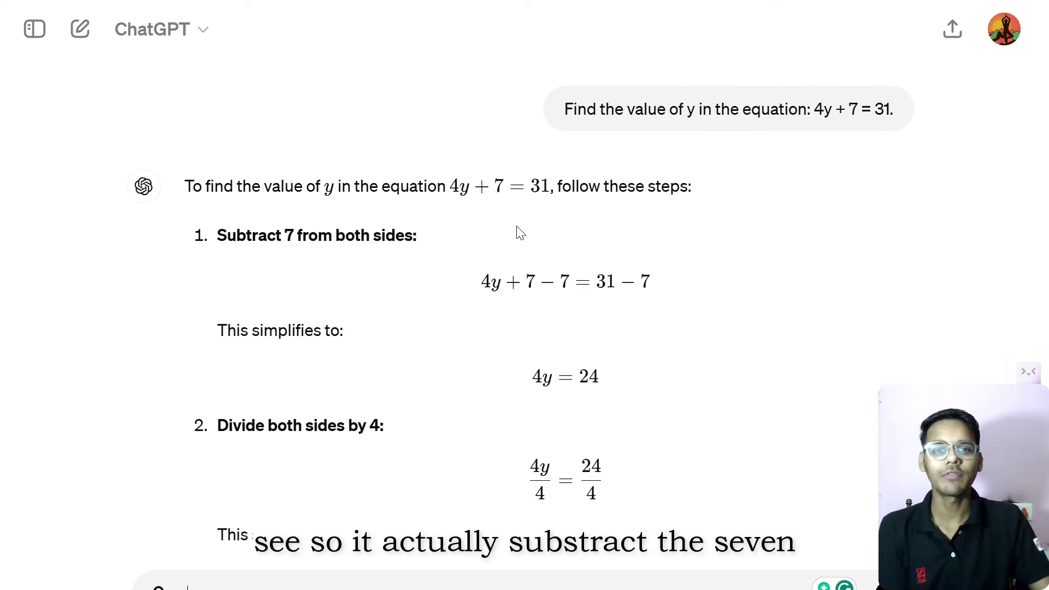
pyautogui.scroll(-3, 574, 426)
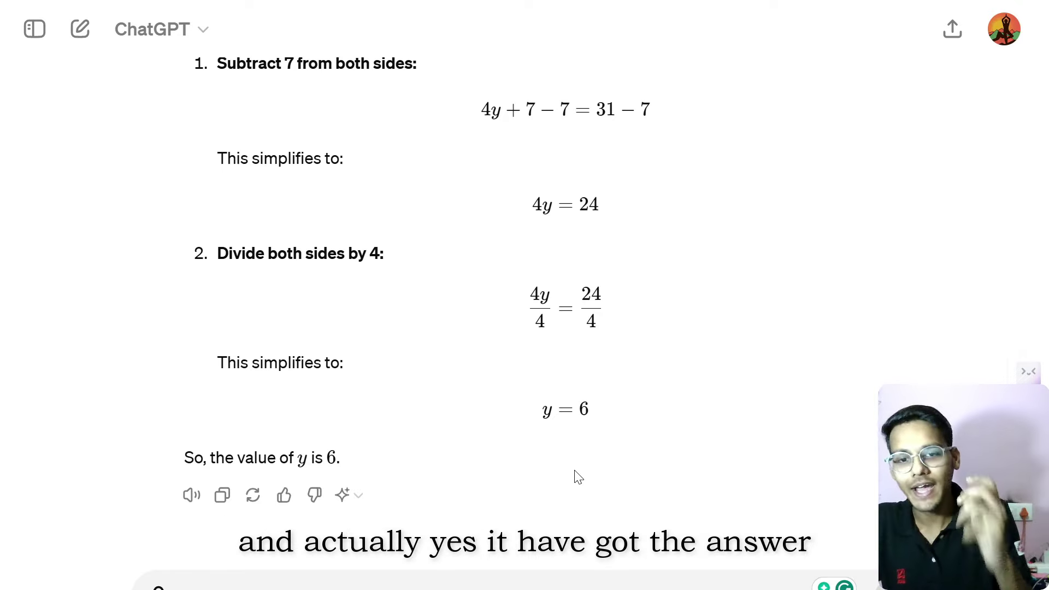
pyautogui.scroll(3, 599, 478)
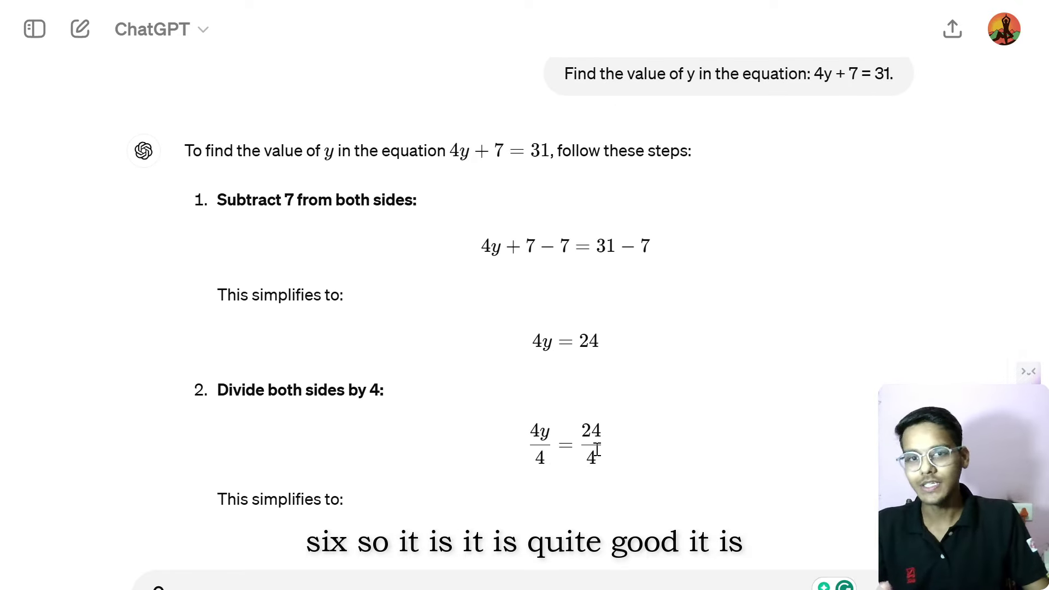
pyautogui.scroll(-3, 597, 450)
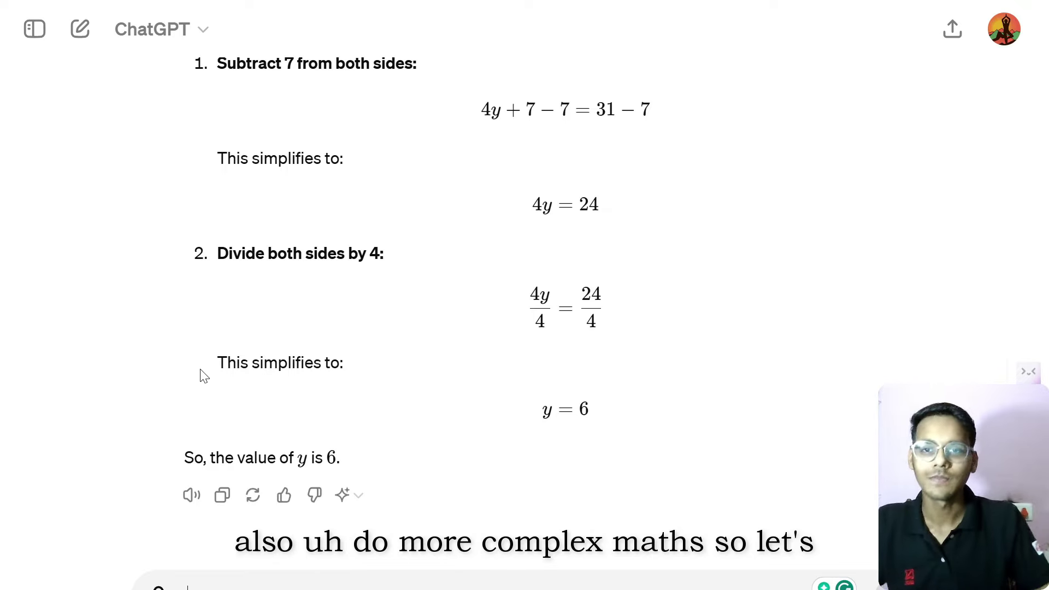
# Look through the remaining sections of the UPDF article for another question to ask.
pyautogui.scroll(5, 199, 375)
pyautogui.click(445, 7)
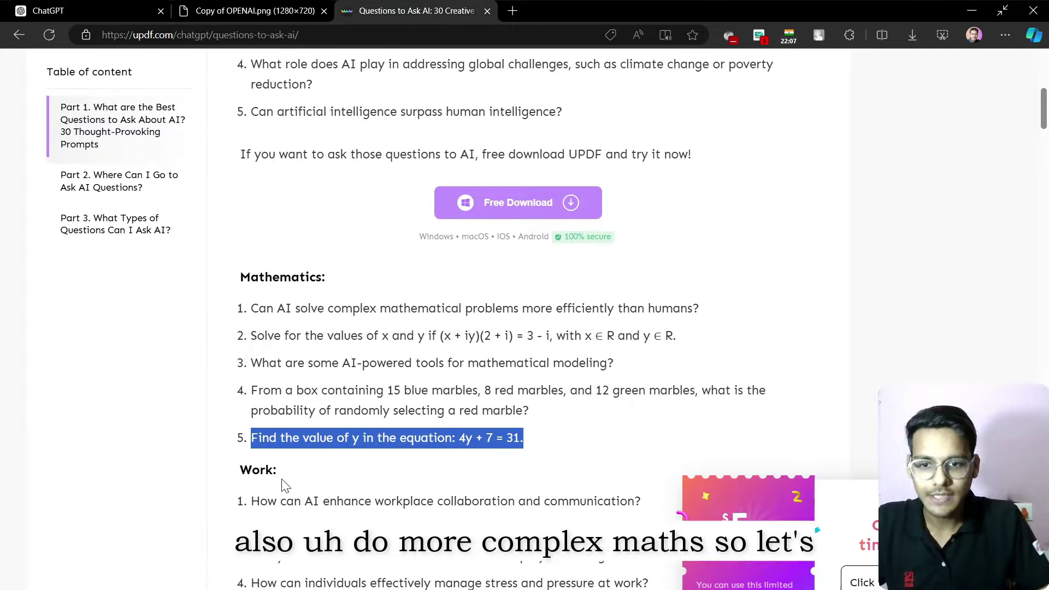
pyautogui.scroll(-5, 273, 459)
pyautogui.scroll(-15, 295, 425)
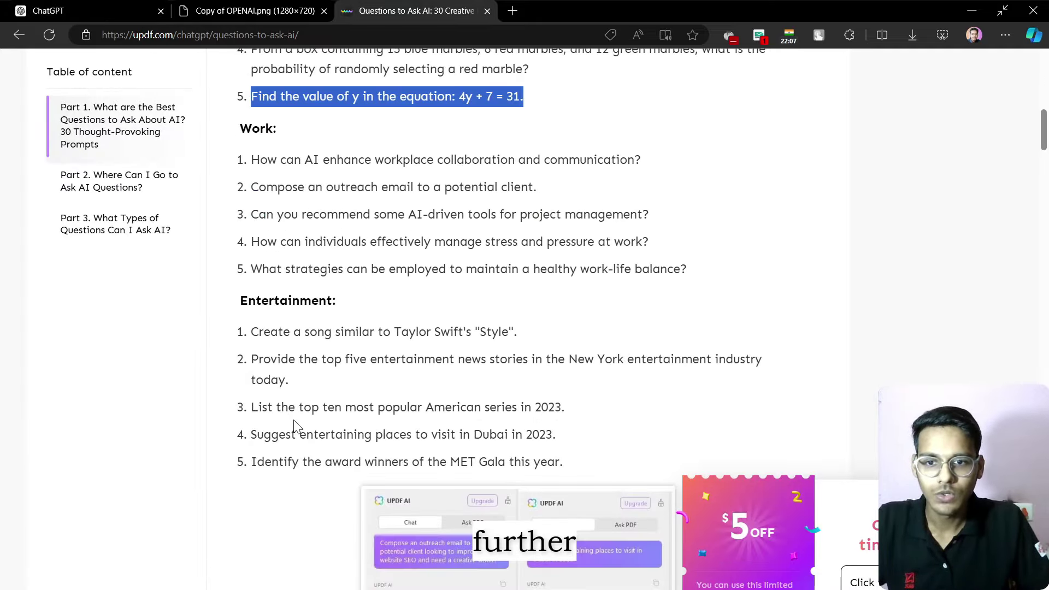
pyautogui.scroll(-15, 295, 425)
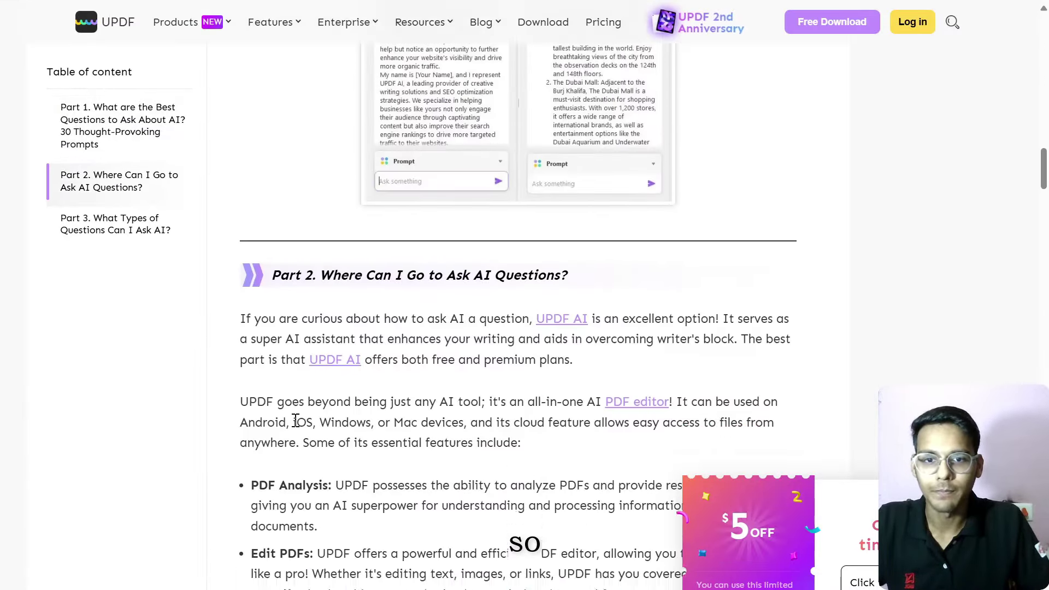
pyautogui.scroll(-15, 295, 420)
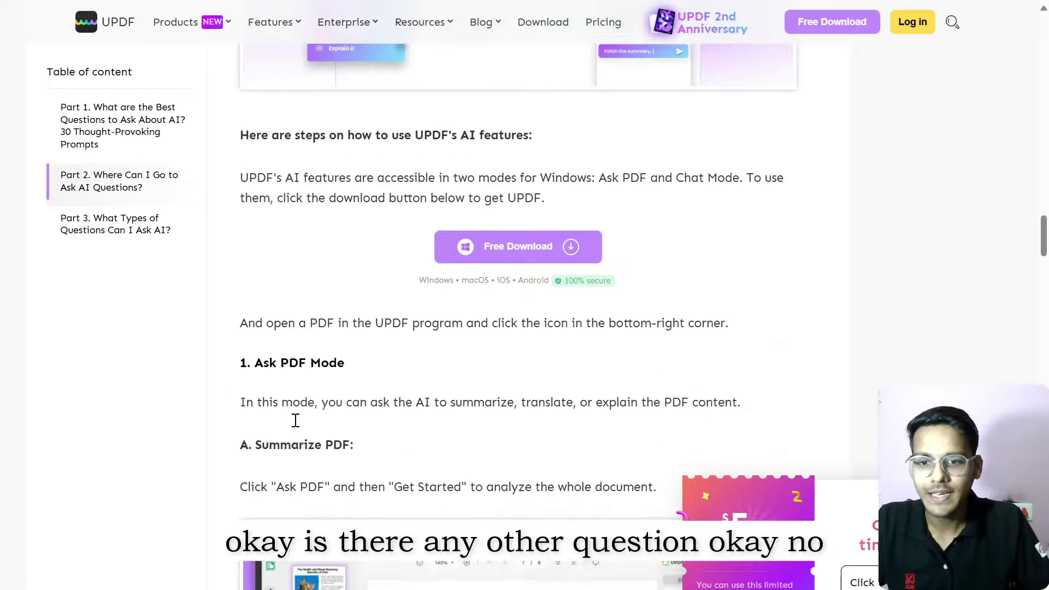
pyautogui.scroll(15, 295, 421)
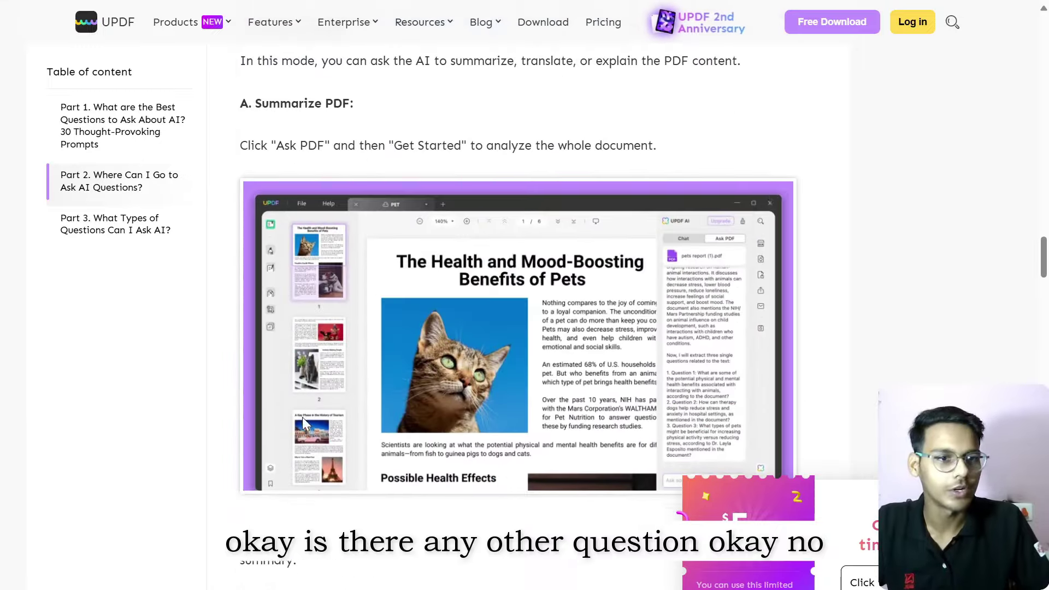
pyautogui.scroll(20, 304, 417)
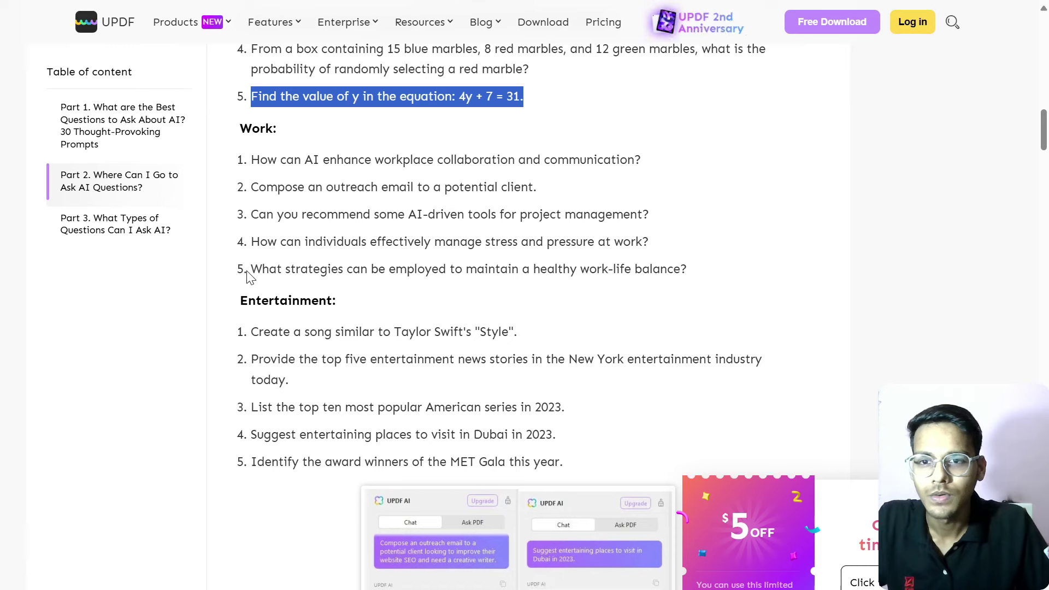
# Copy "What strategies can be employed to maintain a healthy work-life balance?" from the UPDF article and ask it in the ChatGPT conversation.
pyautogui.moveTo(253, 275); pyautogui.dragTo(693, 275)
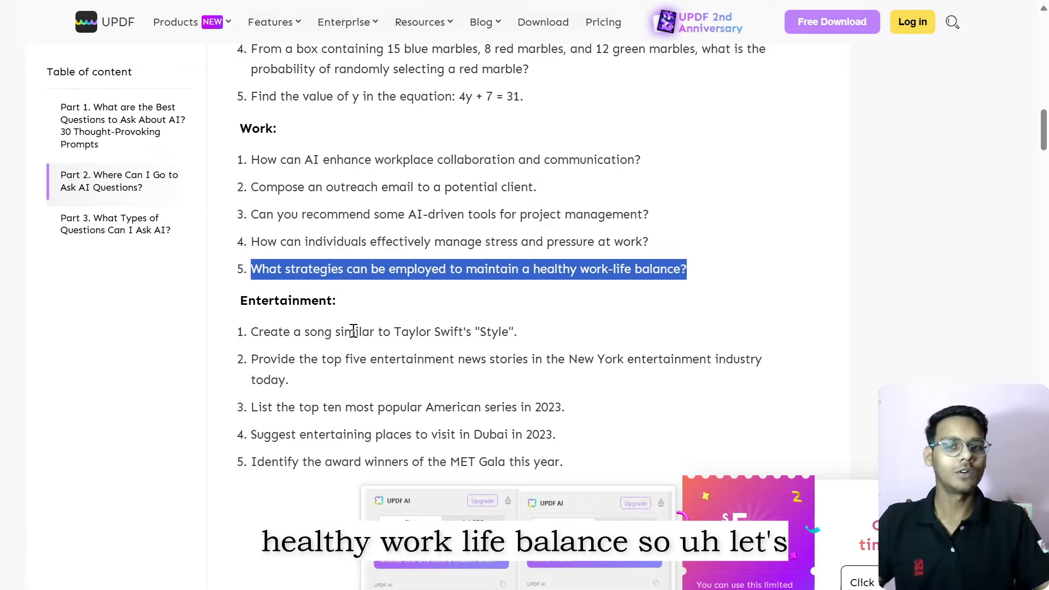
pyautogui.click(95, 8)
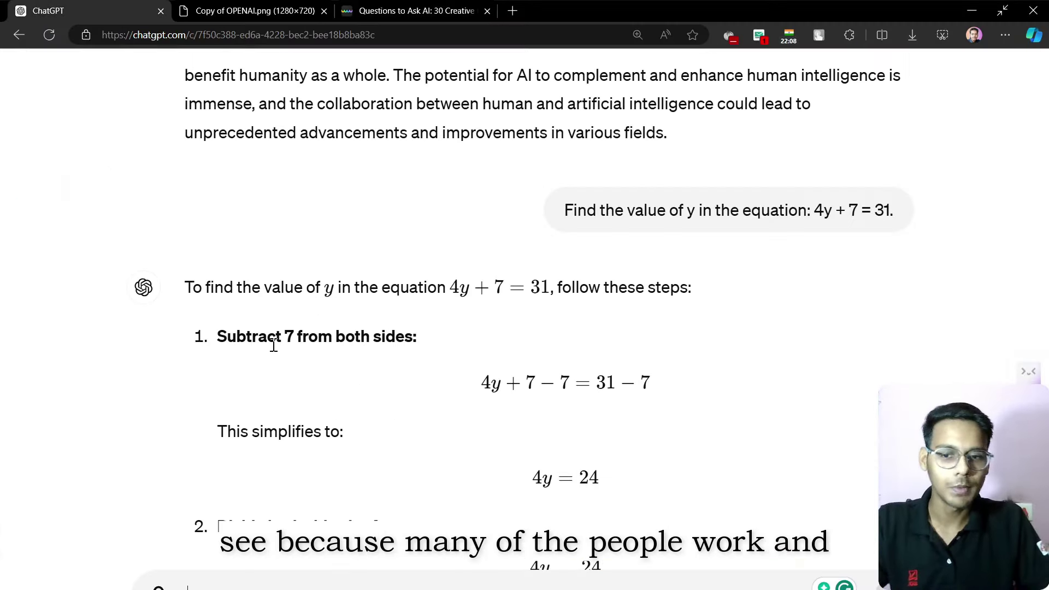
pyautogui.scroll(-5, 525, 306)
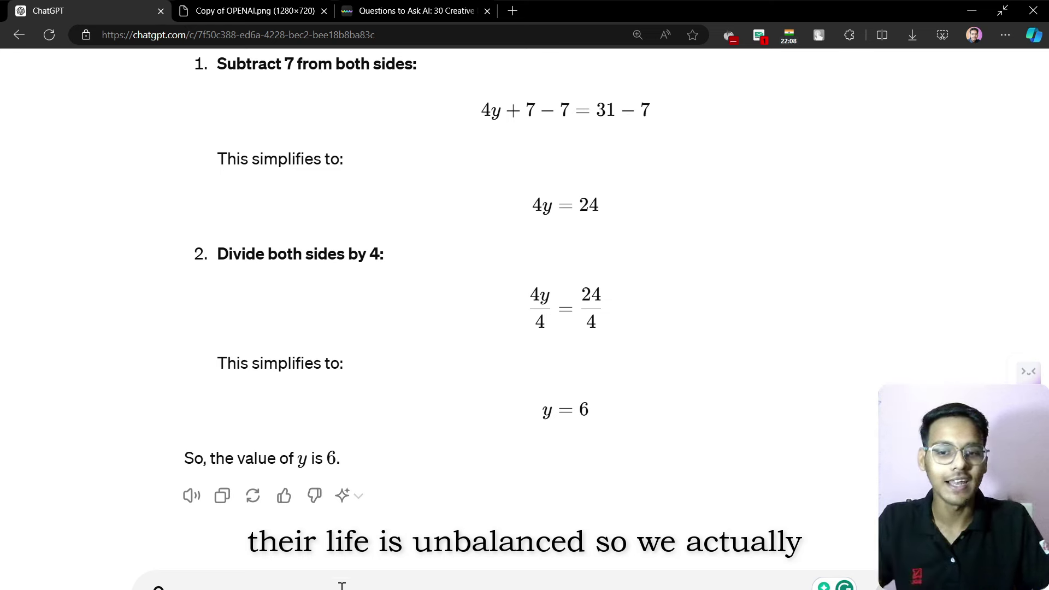
pyautogui.hotkey('ctrl', '-')
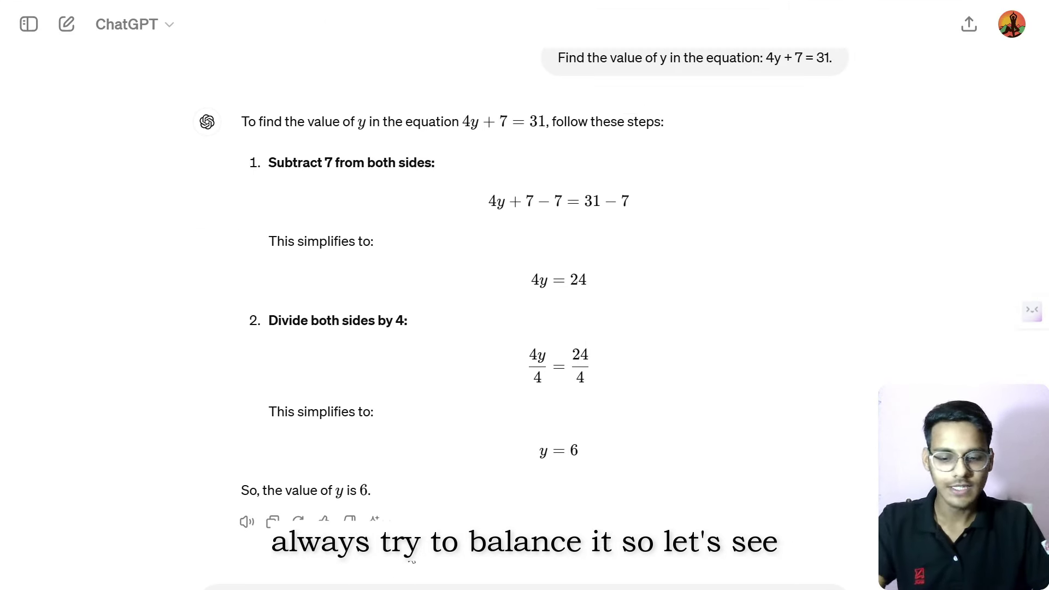
pyautogui.press('Return')
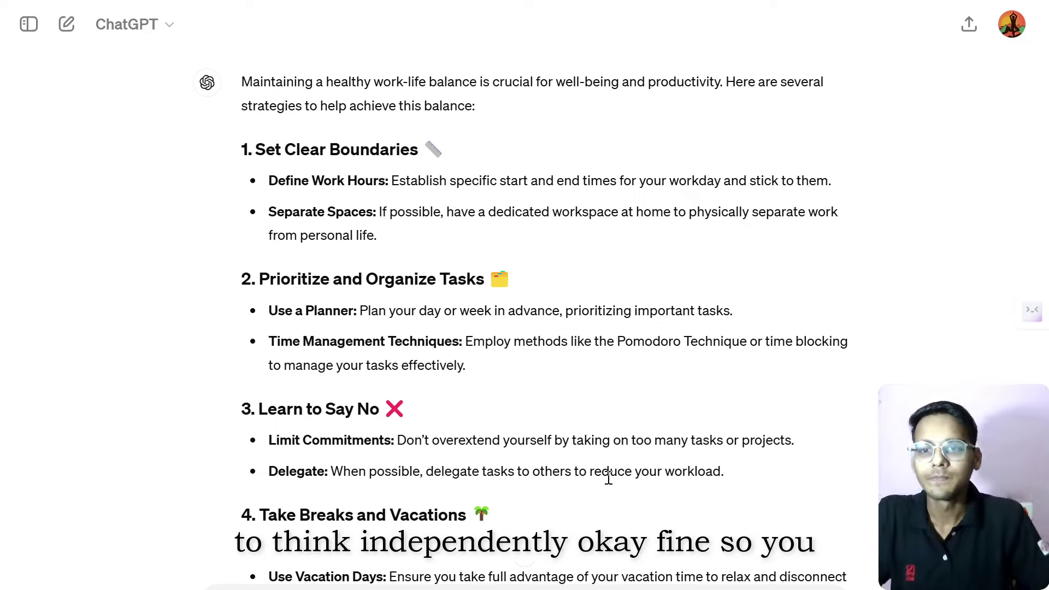
# Read the work-life balance answer to its end, request the strategies as a table of strategy and description, and review the table.
pyautogui.scroll(-6, 460, 370)
pyautogui.scroll(-8, 460, 370)
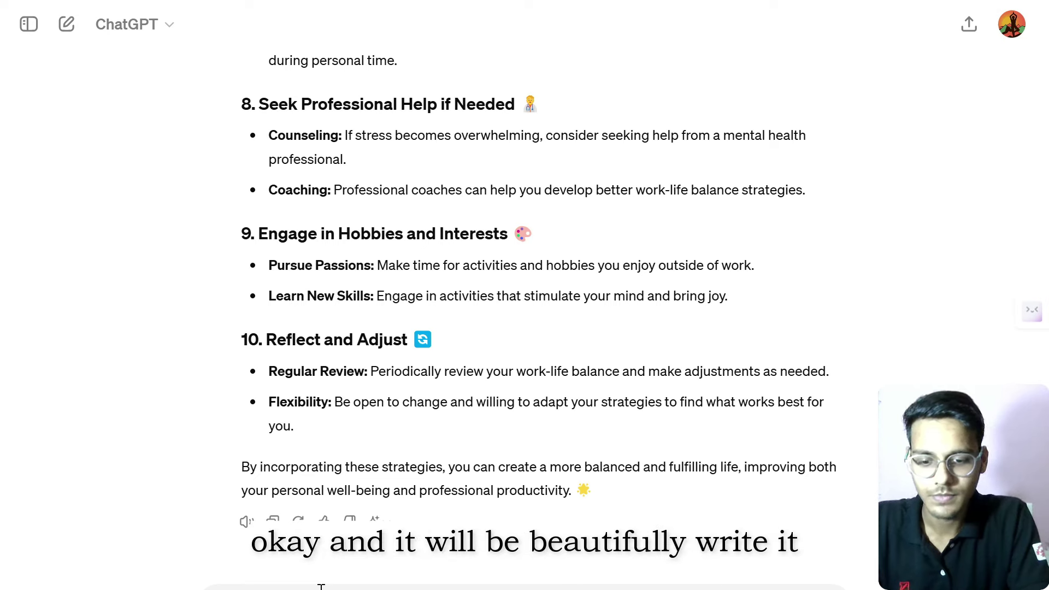
pyautogui.press('Return')
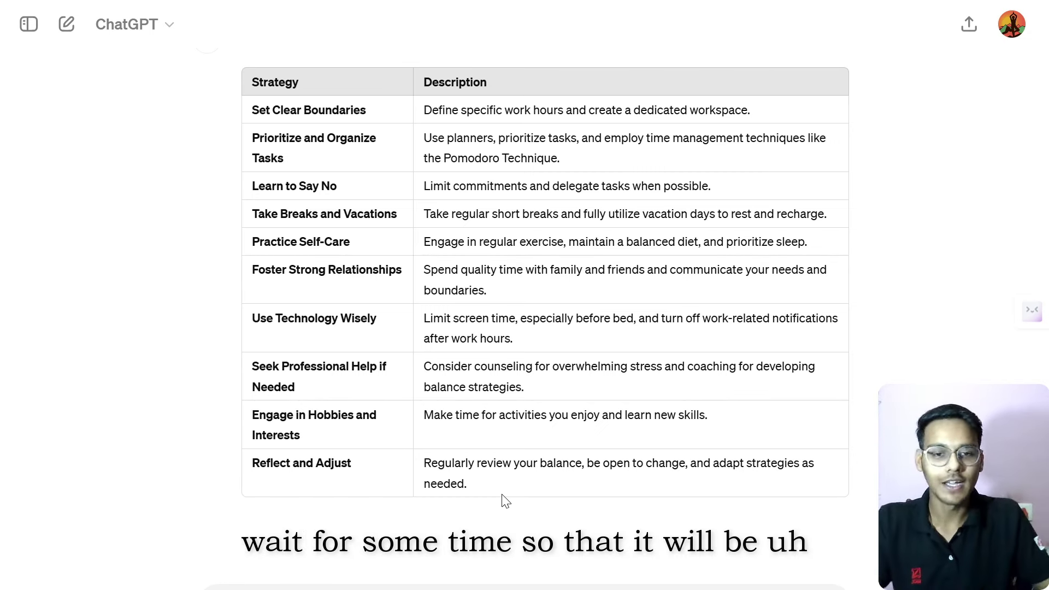
pyautogui.scroll(-1, 555, 484)
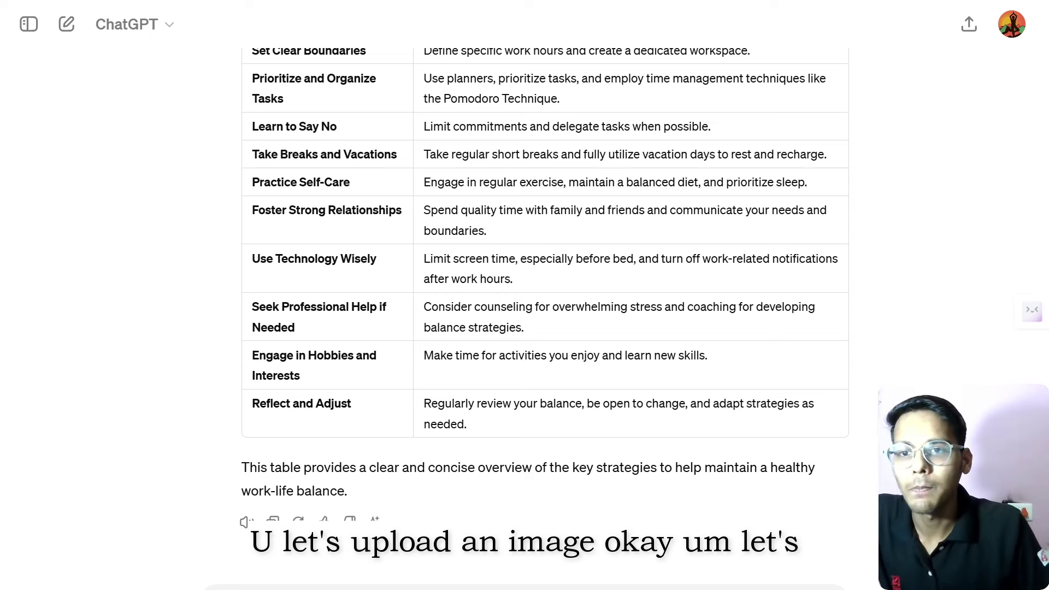
# Paste the copied image about Microsoft's AI investment in France into the conversation and ask "what this imge is ?".
pyautogui.hotkey('ctrl', 'v')
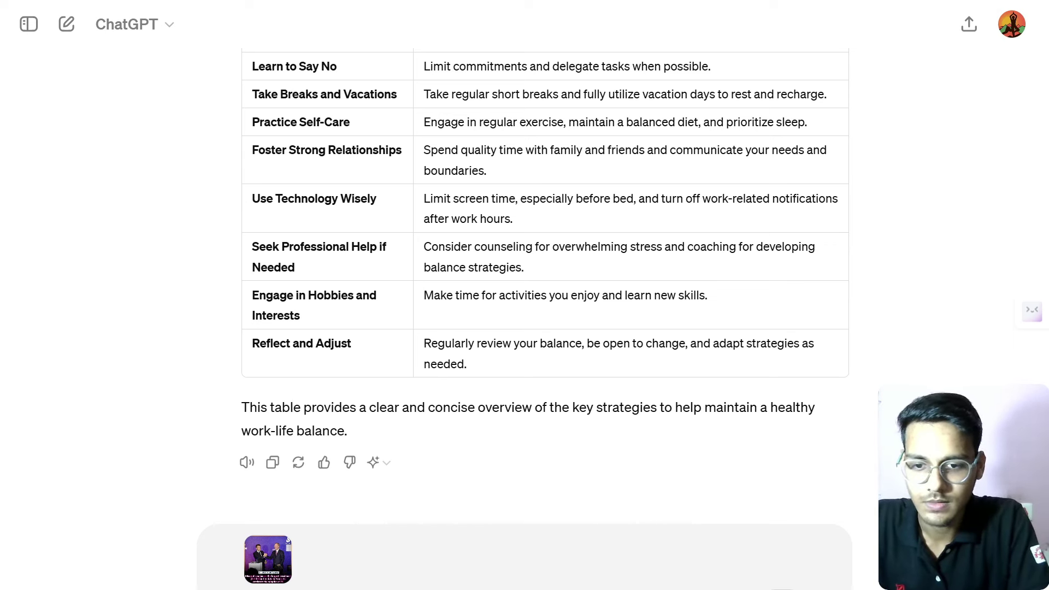
pyautogui.press('Return')
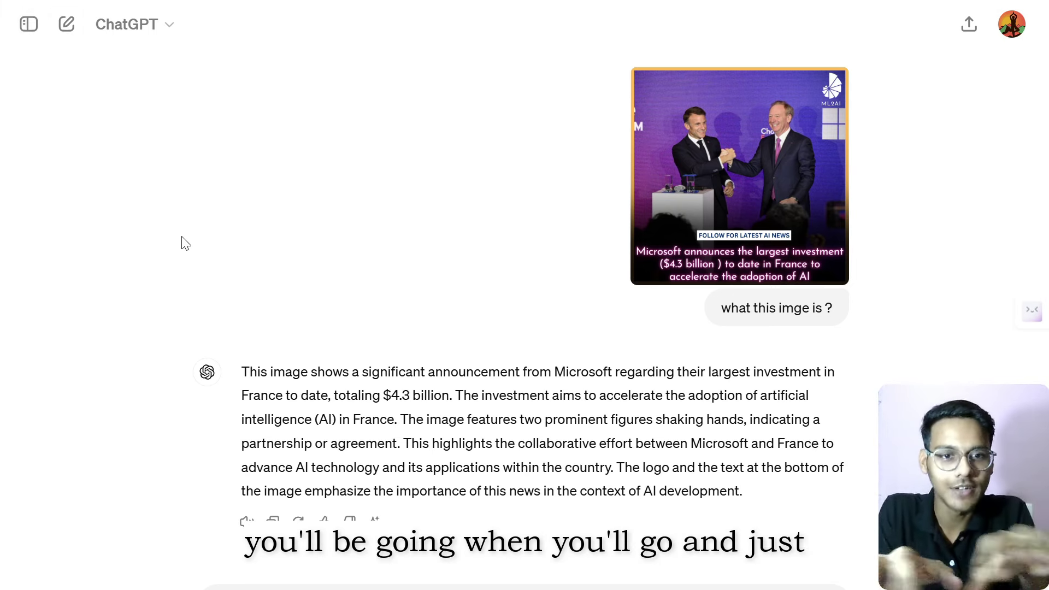
# Start a new chat and clear the custom instructions on how ChatGPT should respond, saving the change.
pyautogui.click(66, 24)
pyautogui.click(1018, 24)
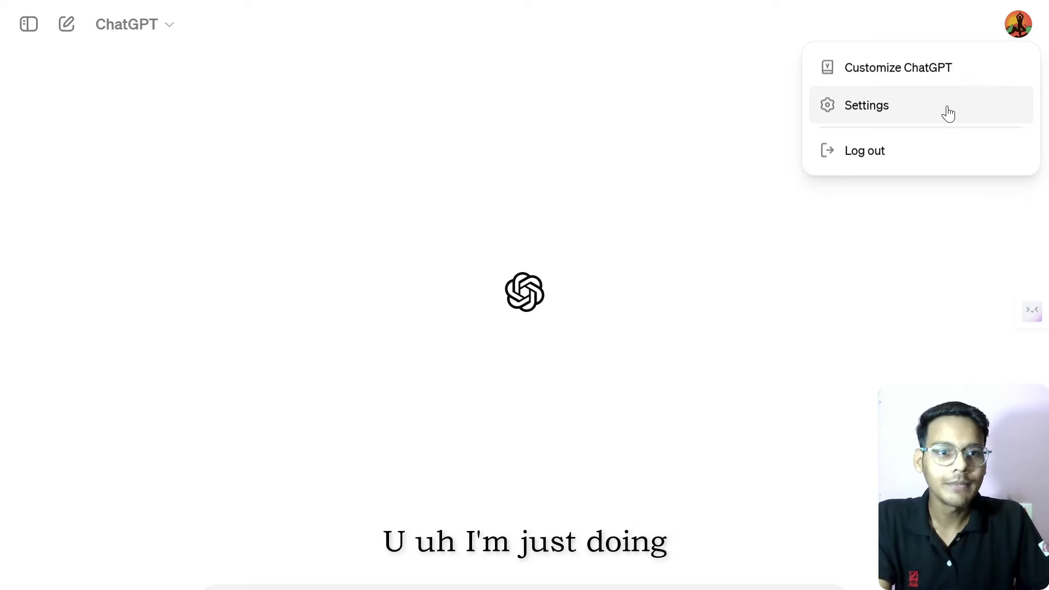
pyautogui.click(928, 87)
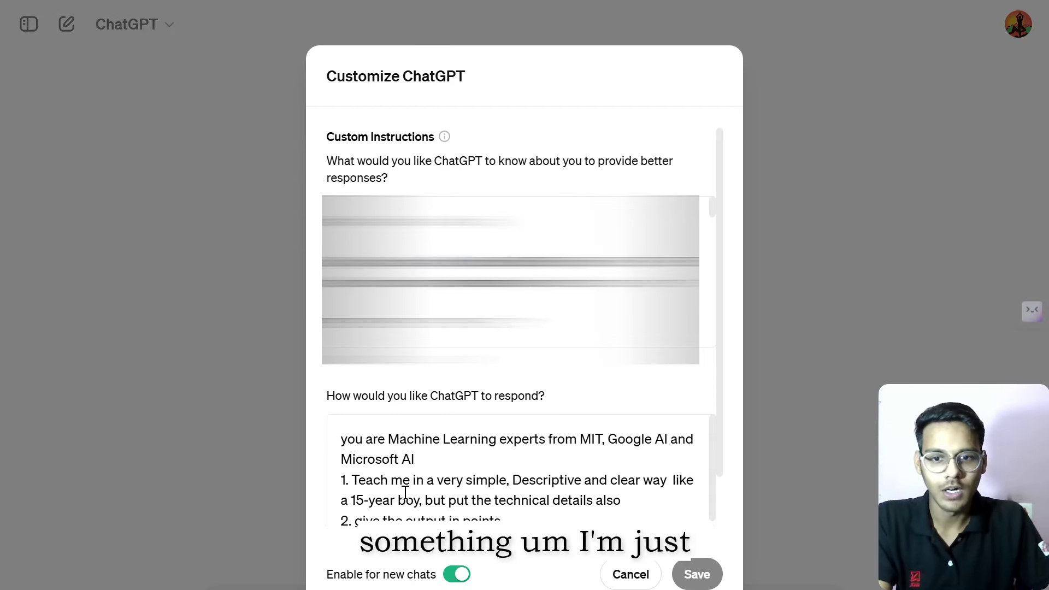
pyautogui.click(416, 463)
pyautogui.hotkey('ctrl', 'a')
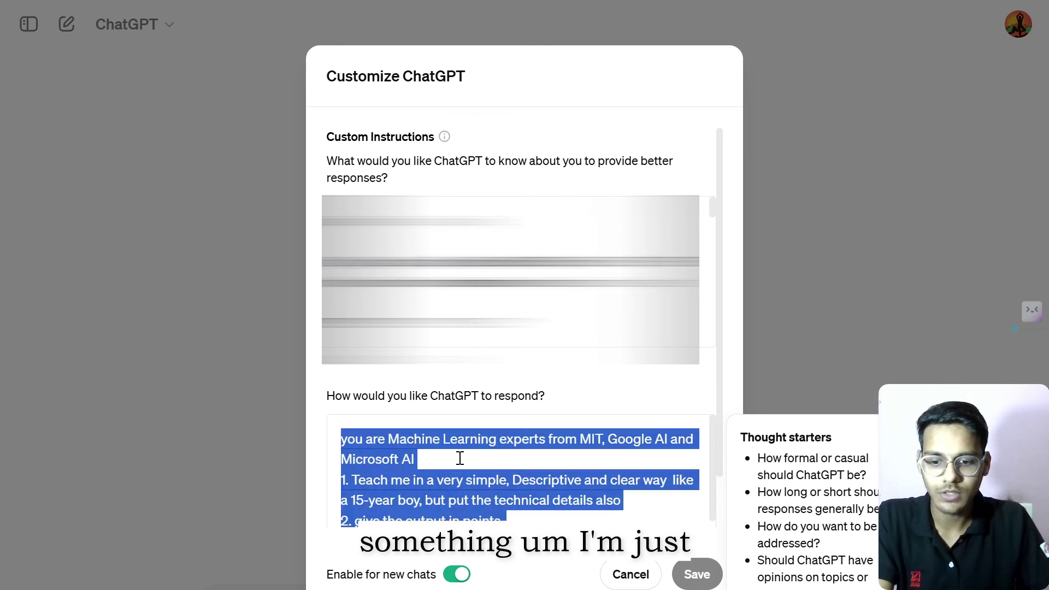
pyautogui.press('BackSpace')
pyautogui.click(696, 574)
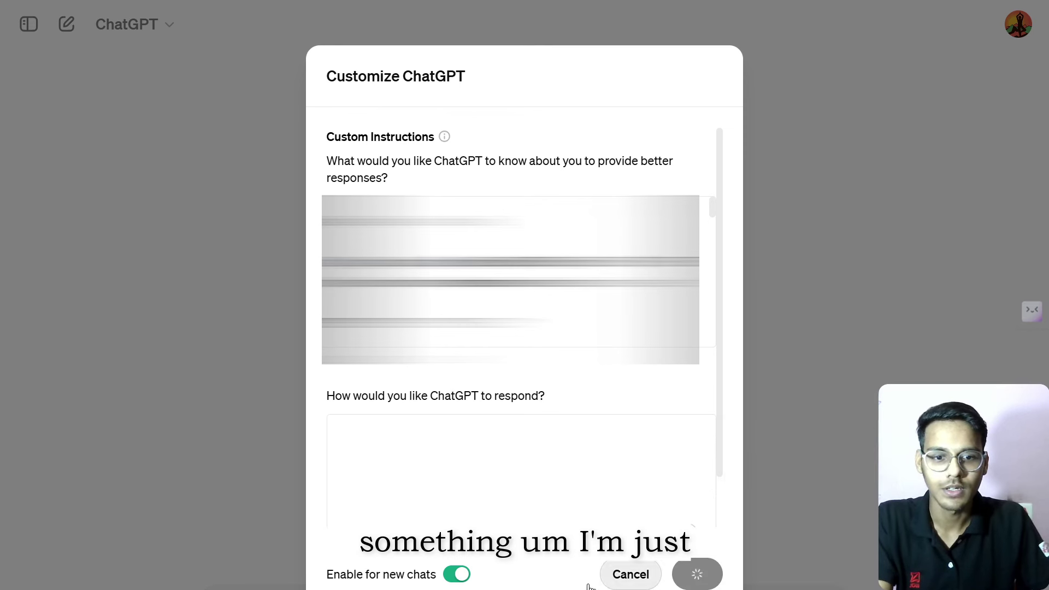